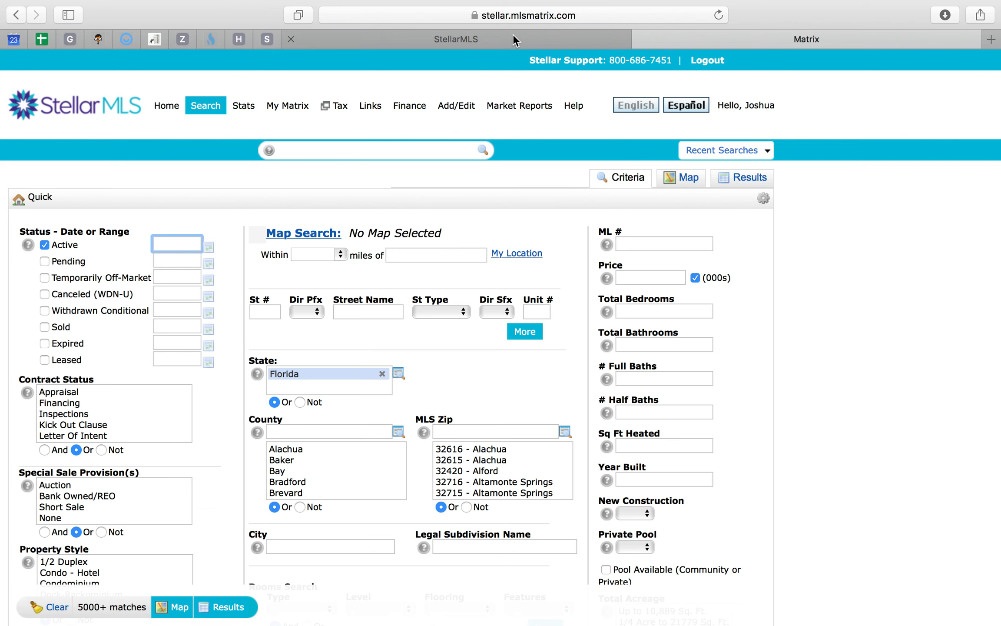
- Open Google Calendar at the week of October 27, 2019 and check the showings appointment on Monday the 28th
left_click(514, 35)
left_click(785, 38)
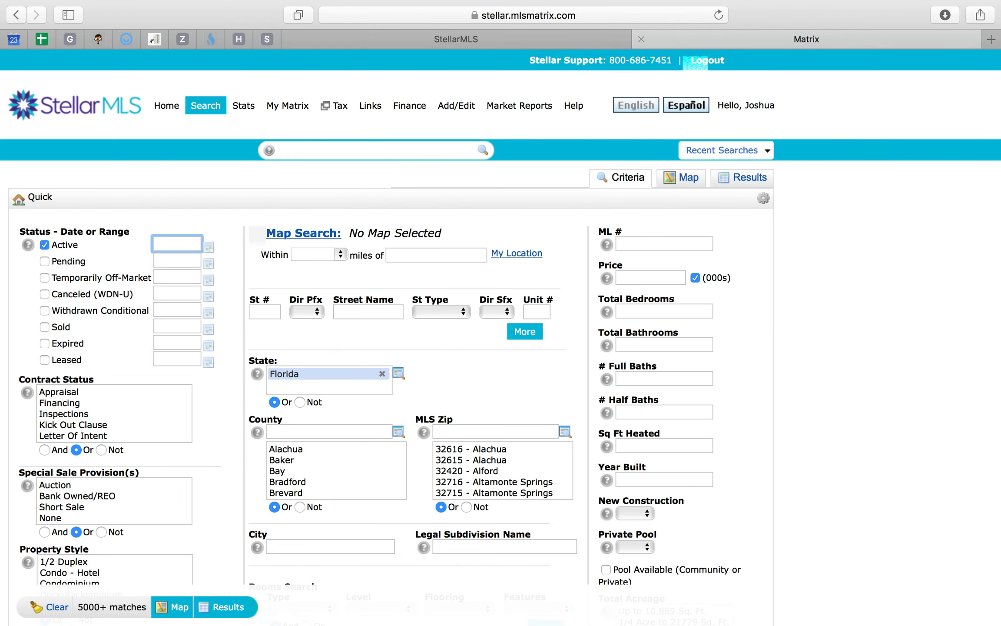
left_click(14, 39)
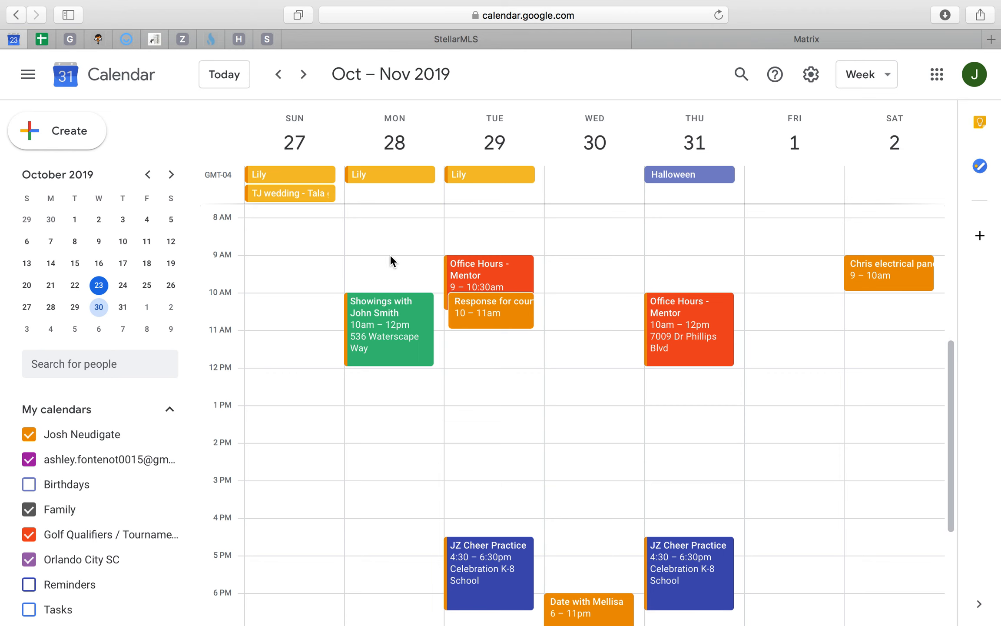
- Switch to the showings draft in Mail and review its client, date, starting time and property list against the calendar
key("ctrl+Up")
left_click(377, 245)
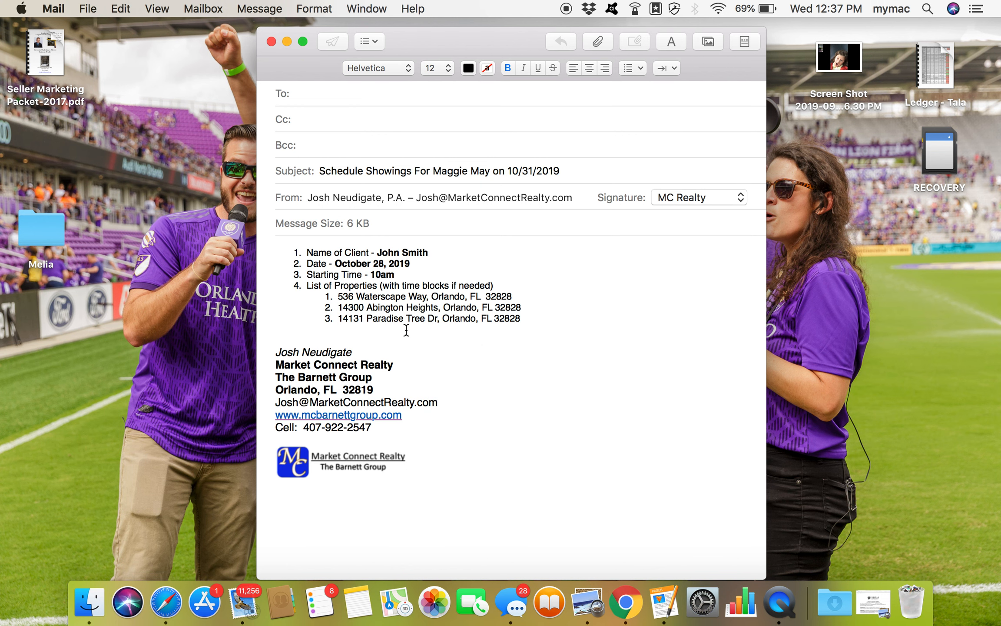
key("ctrl+Up")
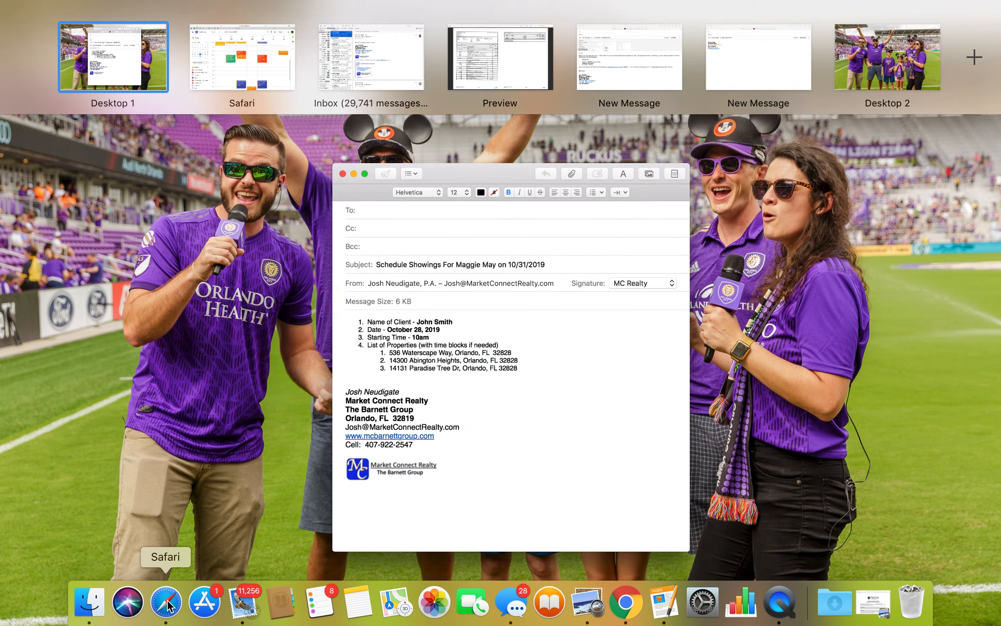
left_click(167, 604)
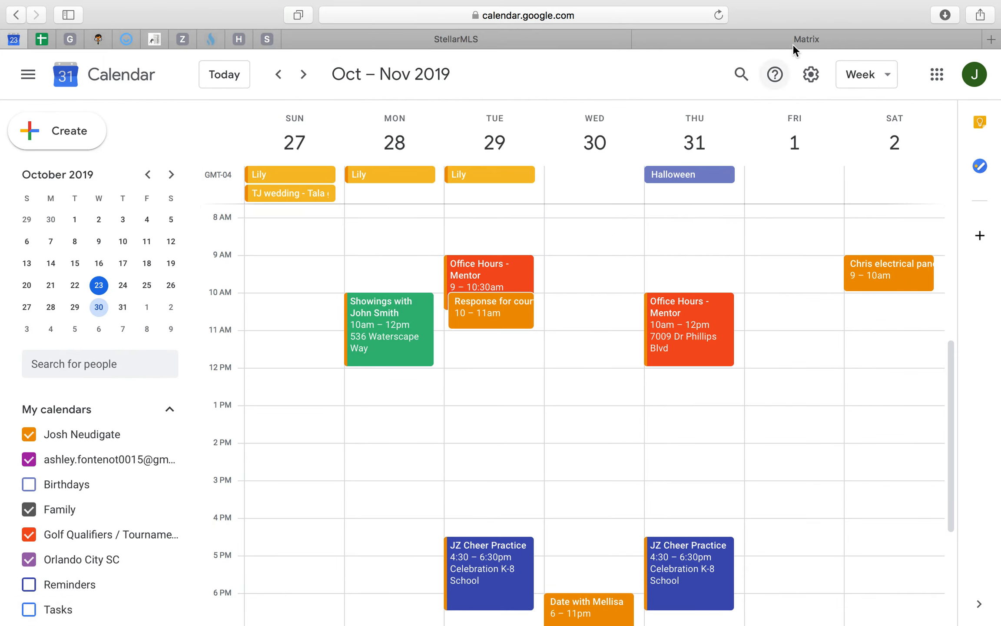
key("ctrl+Up")
left_click(424, 220)
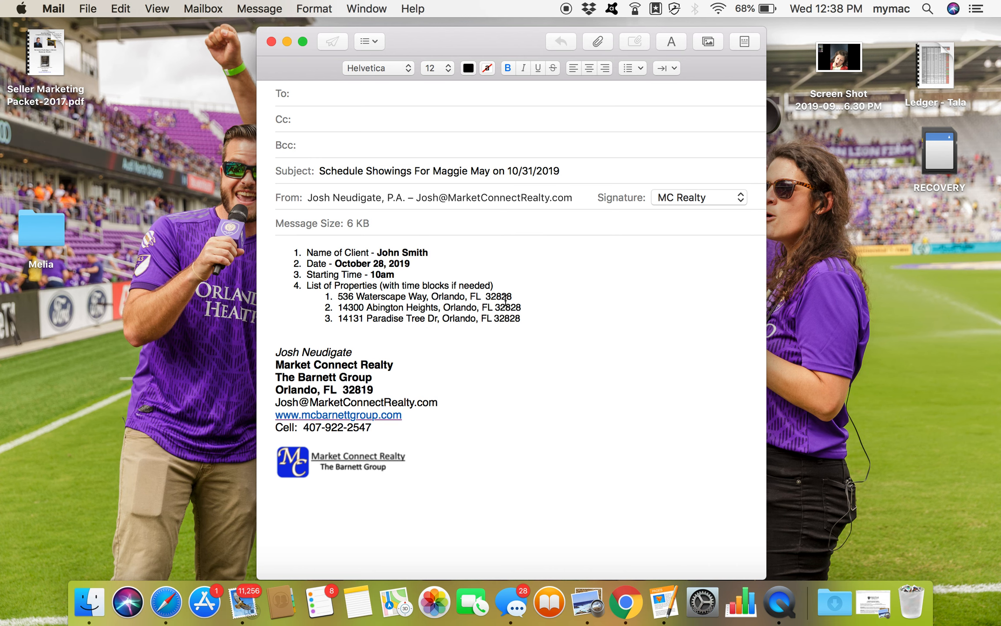
key("ctrl+Up")
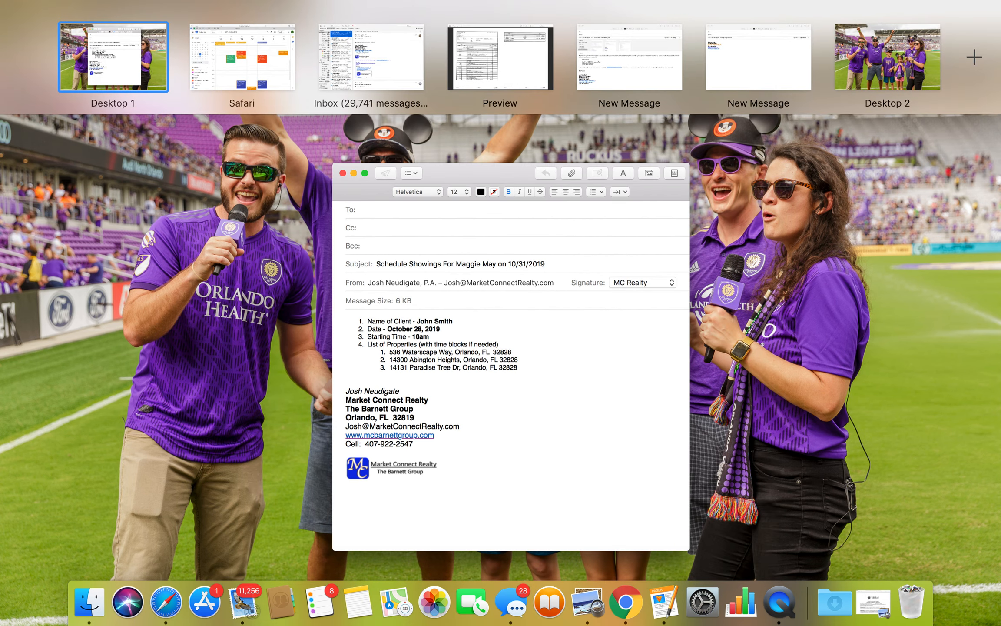
key("ctrl+Up")
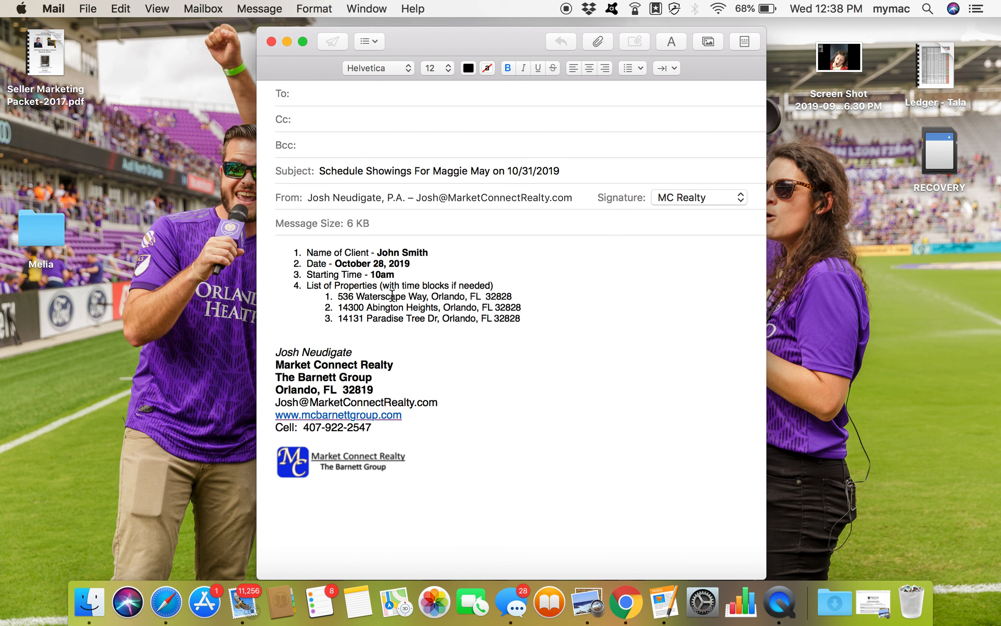
- Switch to Matrix in Safari and run a Residential Quick search for the email's first property by street number and street name
left_click(167, 604)
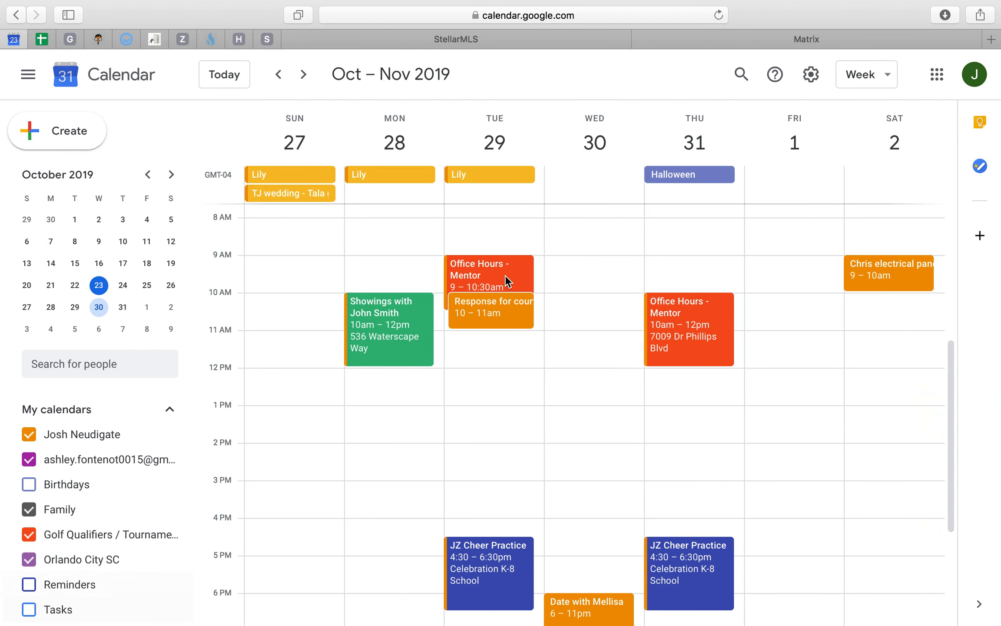
left_click(707, 38)
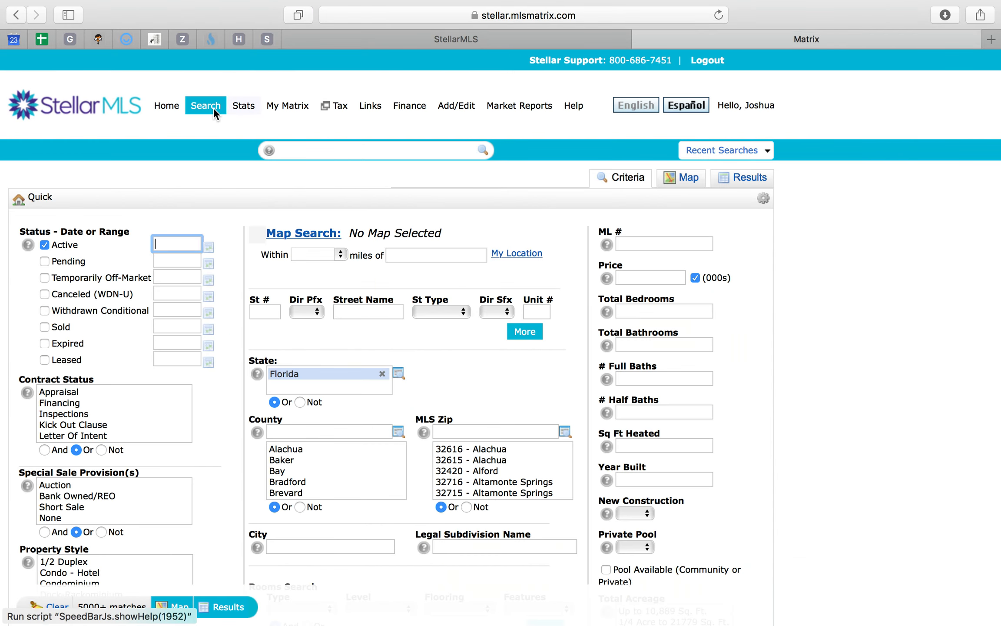
mouse_move(213, 107)
mouse_move(261, 126)
left_click(329, 131)
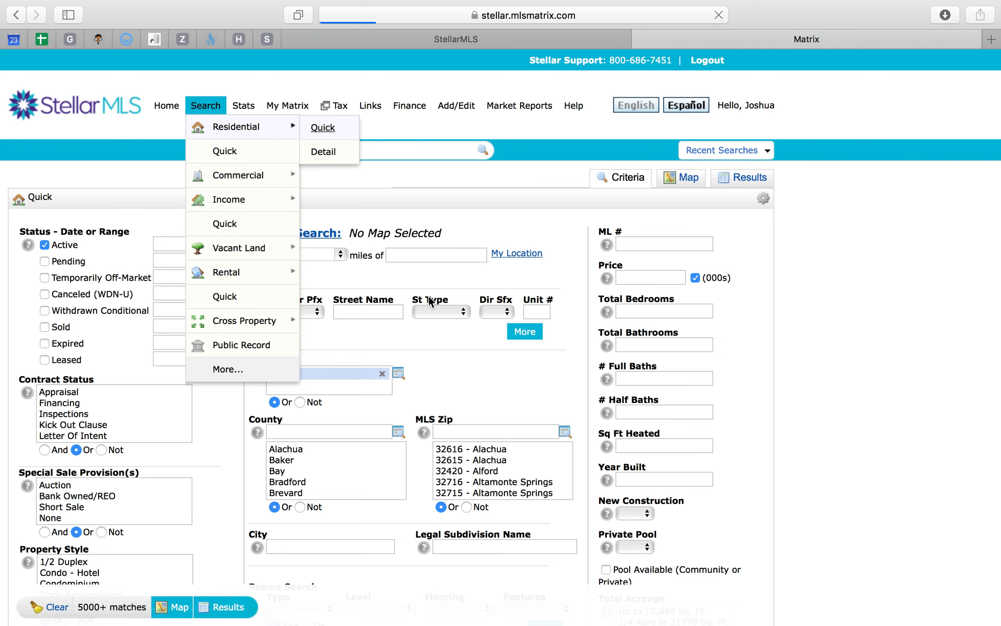
left_click(262, 312)
type("536")
key("Tab")
key("Tab")
type("wate")
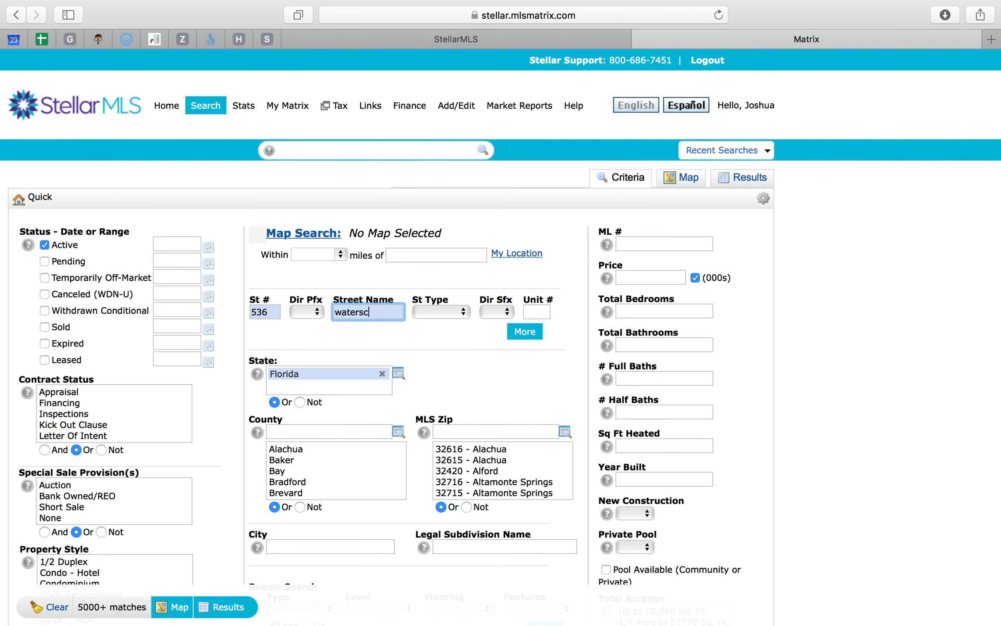
left_click(222, 607)
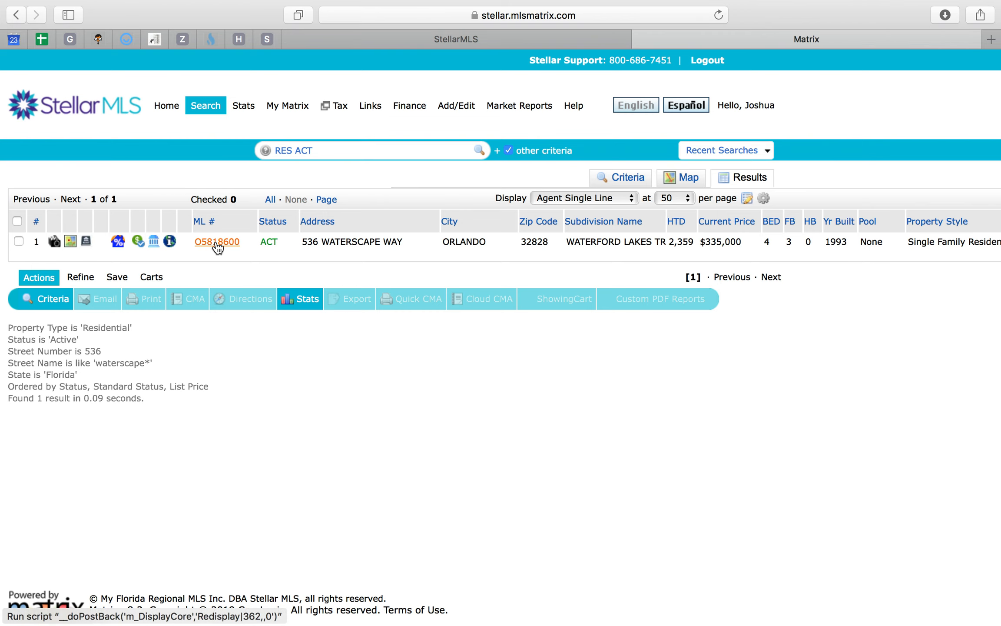
- Open the first property's full listing and examine its details, realtor information and showing instructions
left_click(217, 243)
scroll(458, 307, "down", 10)
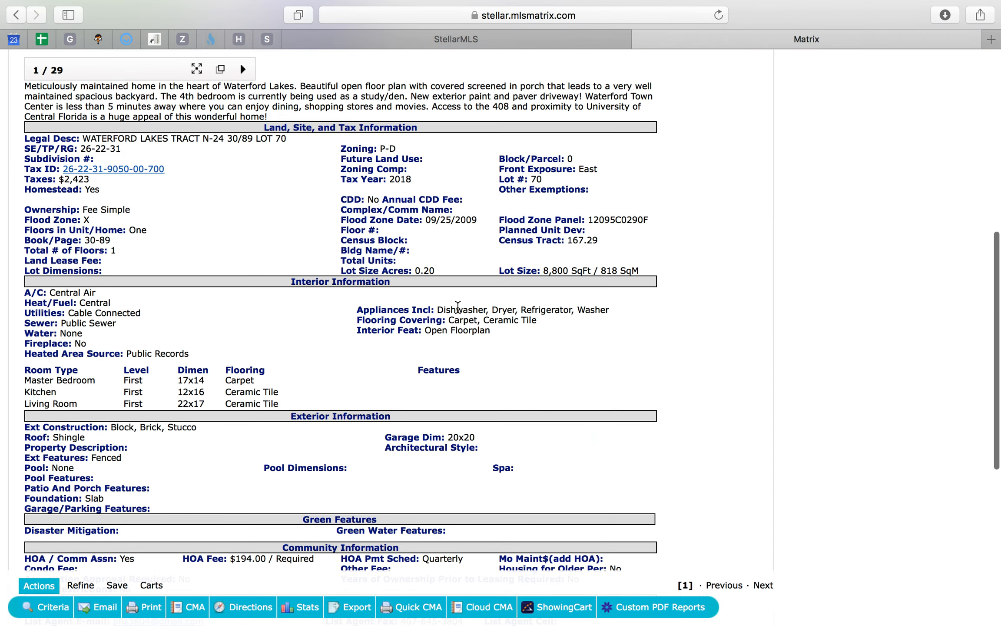
scroll(458, 307, "down", 8)
scroll(162, 187, "up", 2)
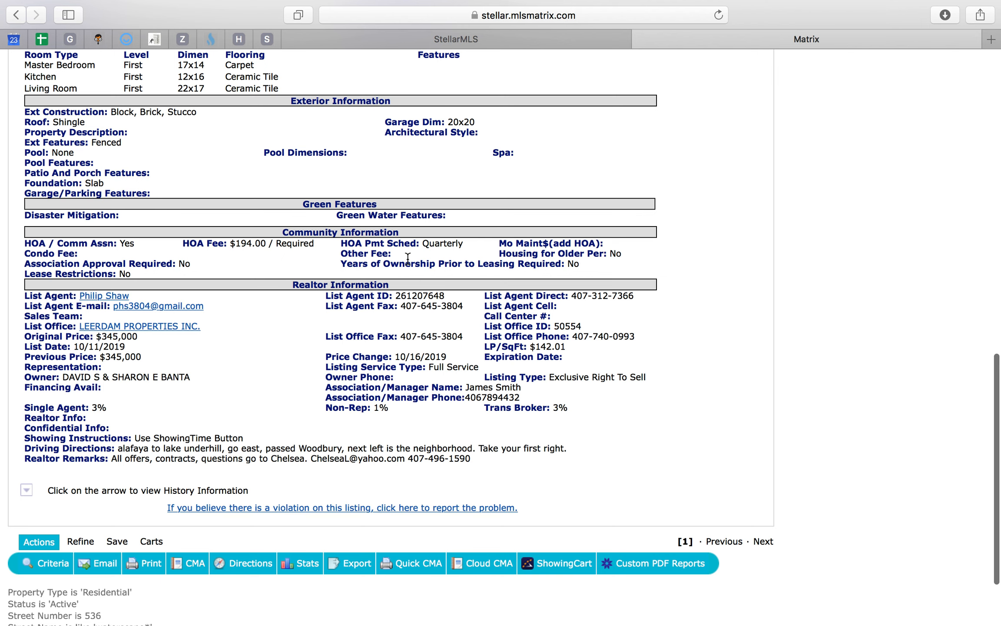
scroll(309, 278, "up", 2)
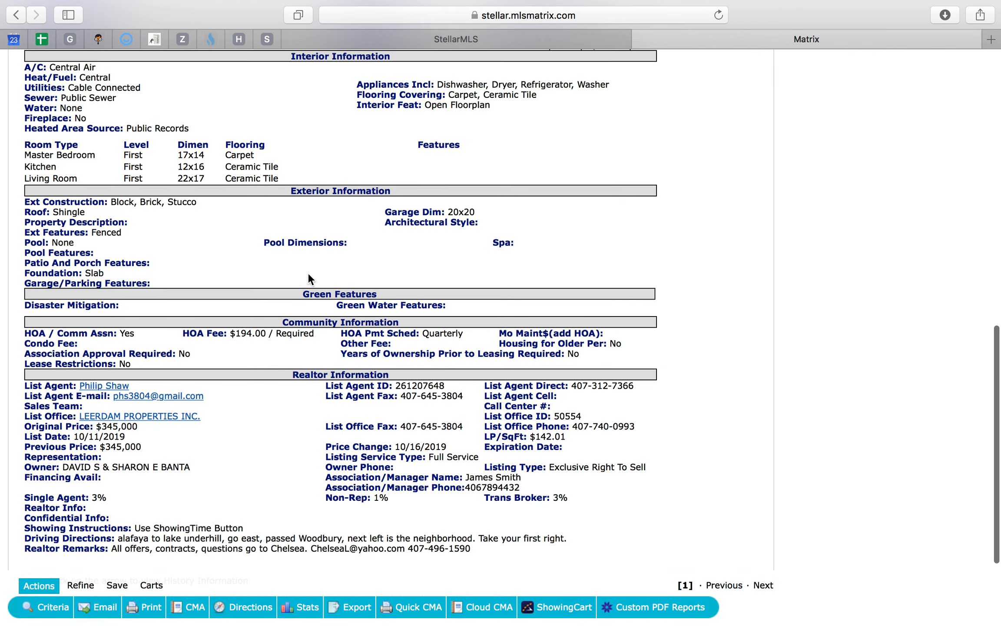
scroll(307, 272, "up", 5)
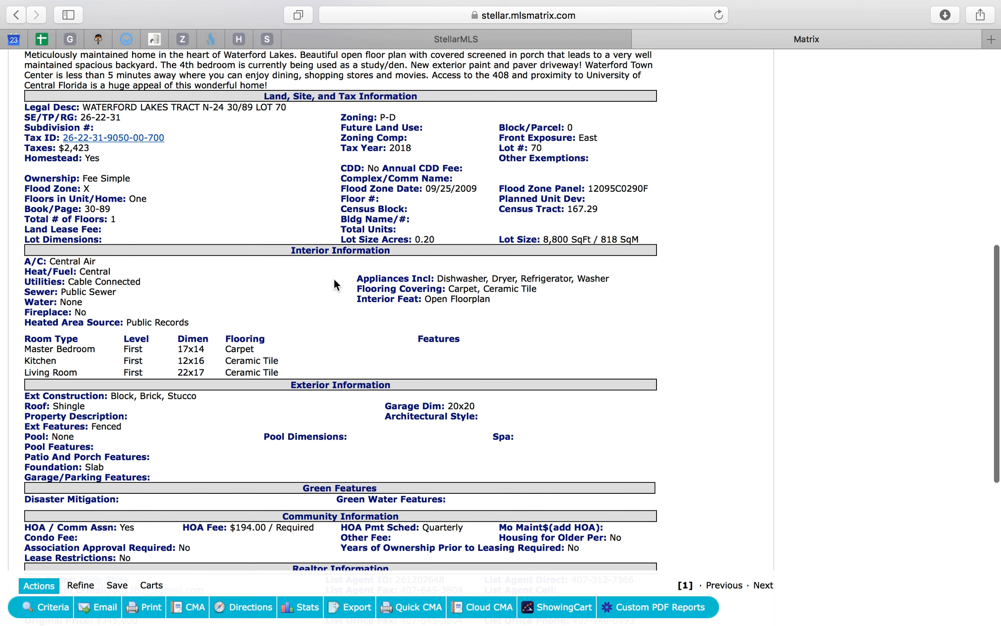
scroll(335, 279, "up", 9)
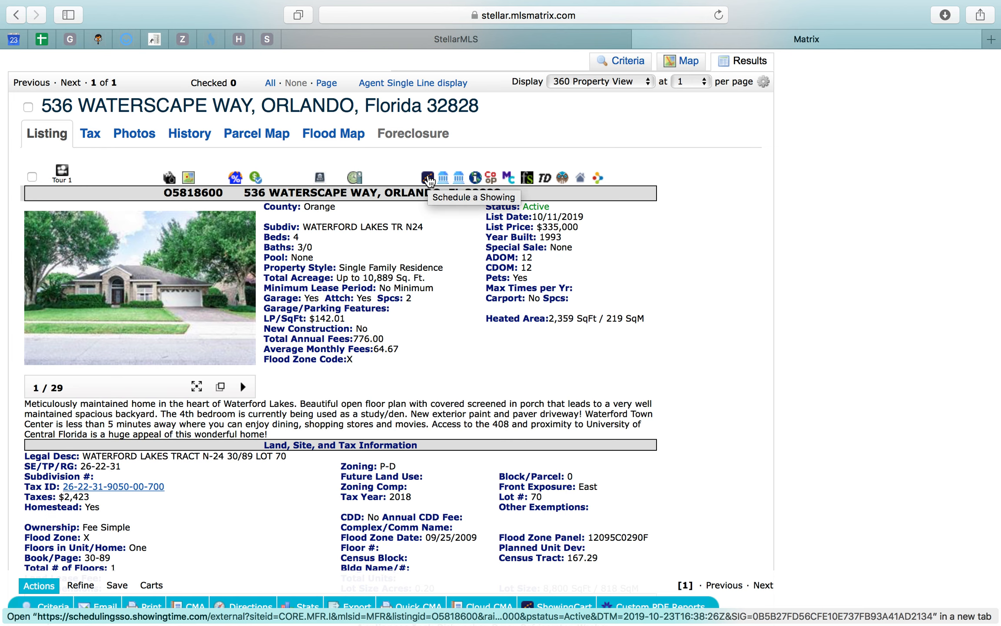
- Start scheduling a showing for the first property in ShowingTime using a new ShowingCart
left_click(428, 178)
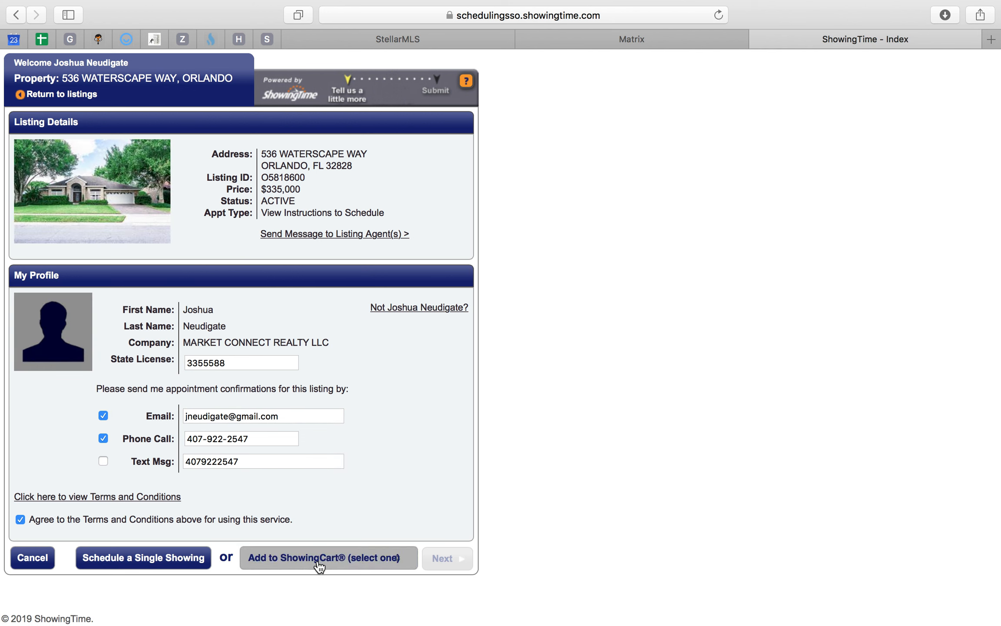
left_click(319, 561)
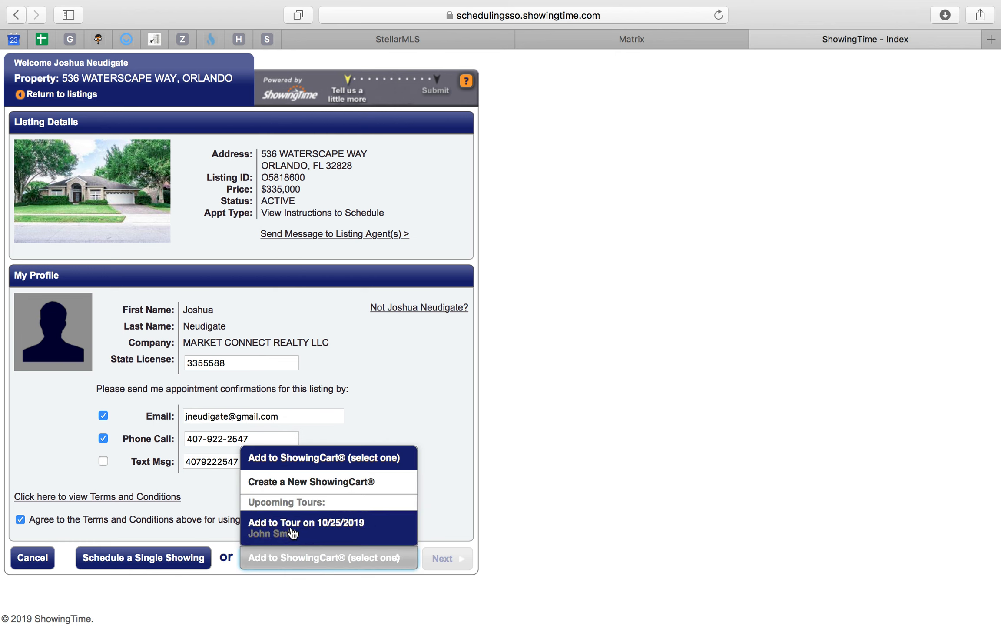
left_click(320, 485)
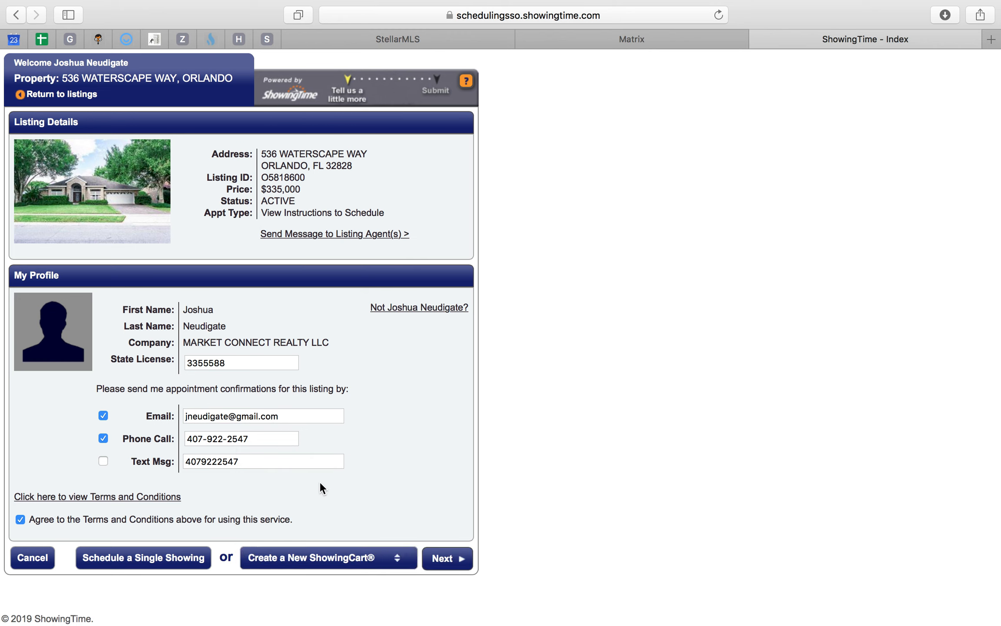
left_click(443, 560)
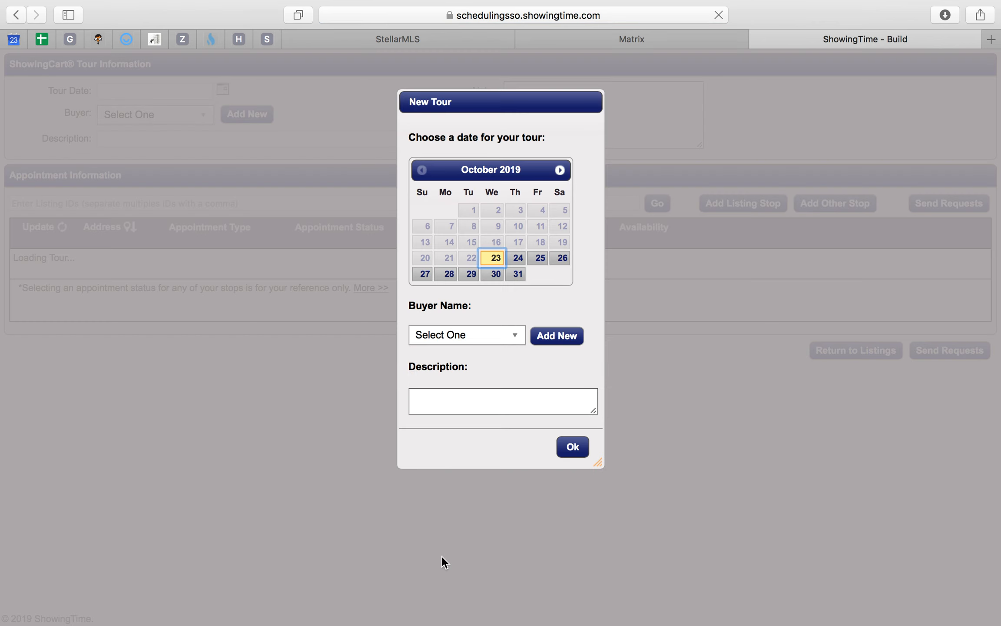
- Create the new tour for October 28, 2019 with the email's client as buyer
left_click(448, 274)
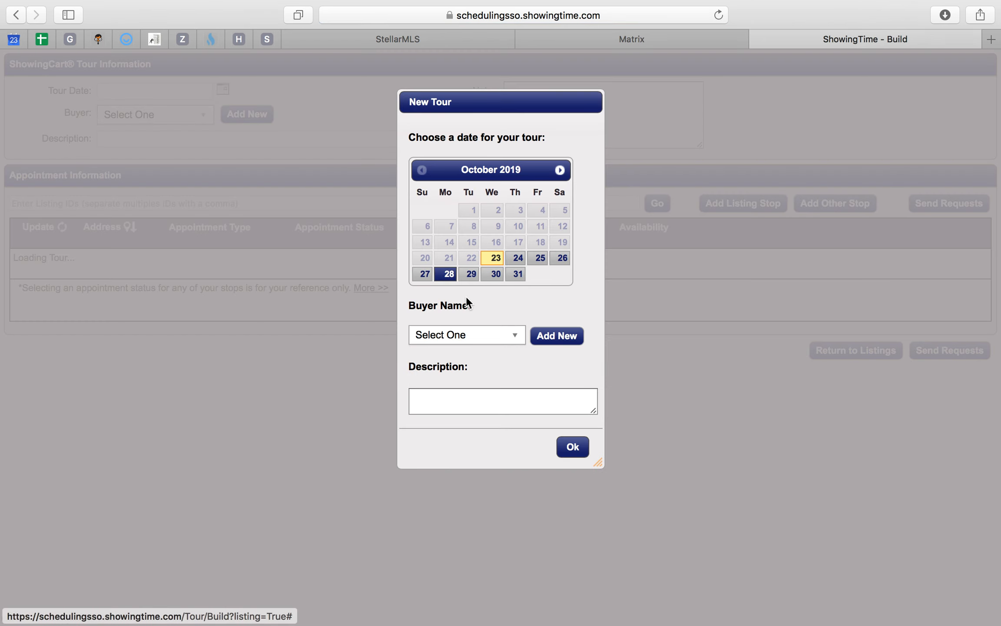
left_click(506, 339)
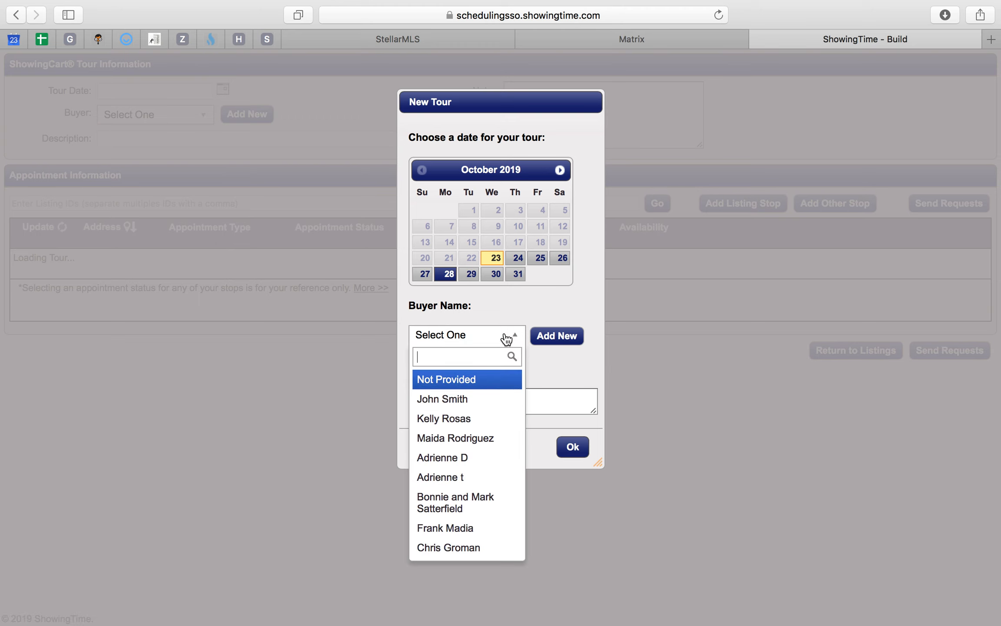
left_click(473, 406)
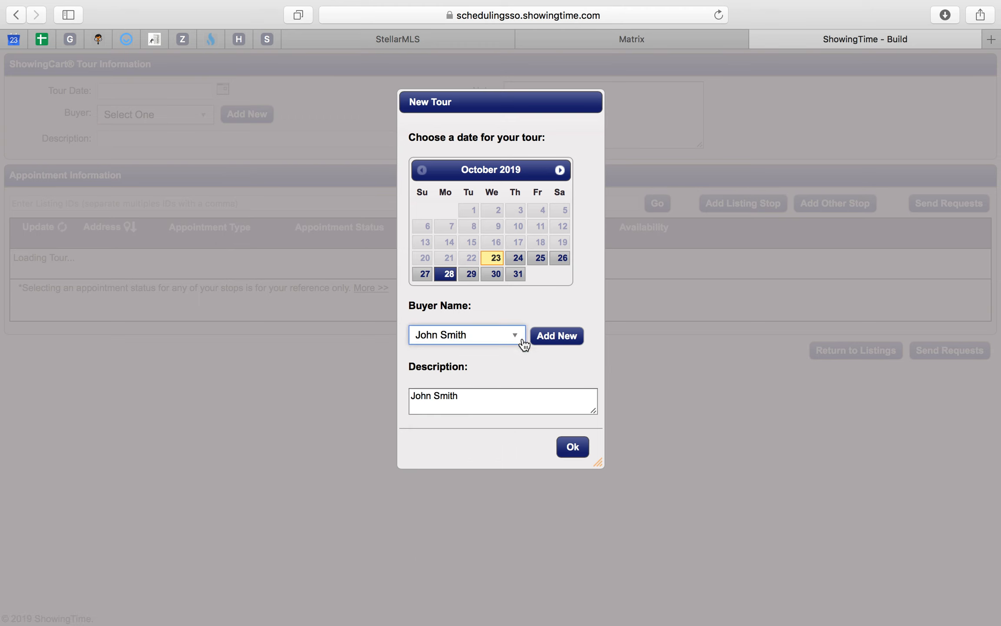
left_click(576, 454)
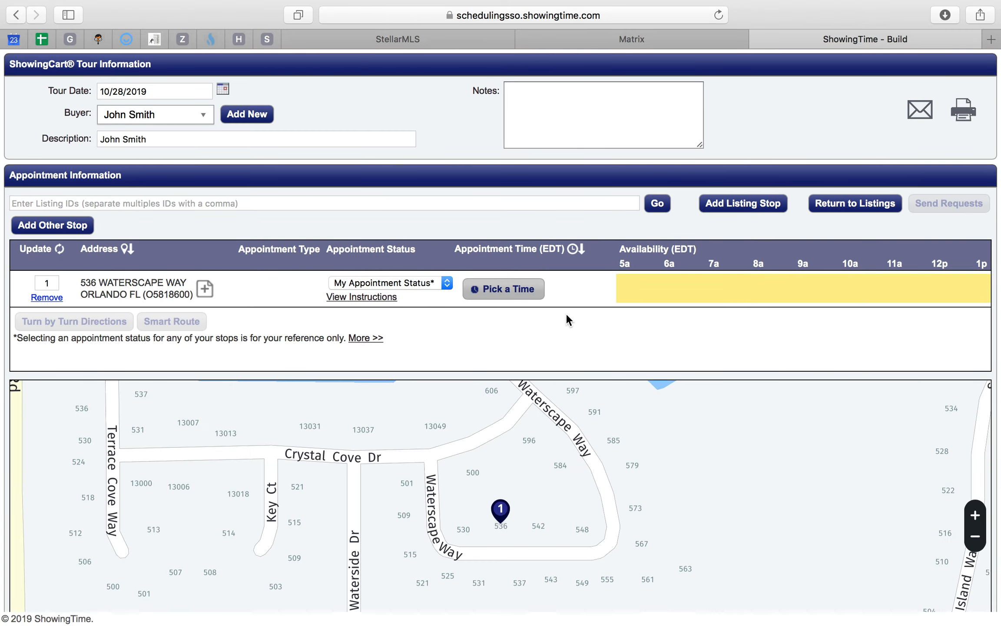
- Check the second property in the Mail draft and search Matrix for it by its street number and street name "abing"
left_click(636, 39)
key("ctrl+Up")
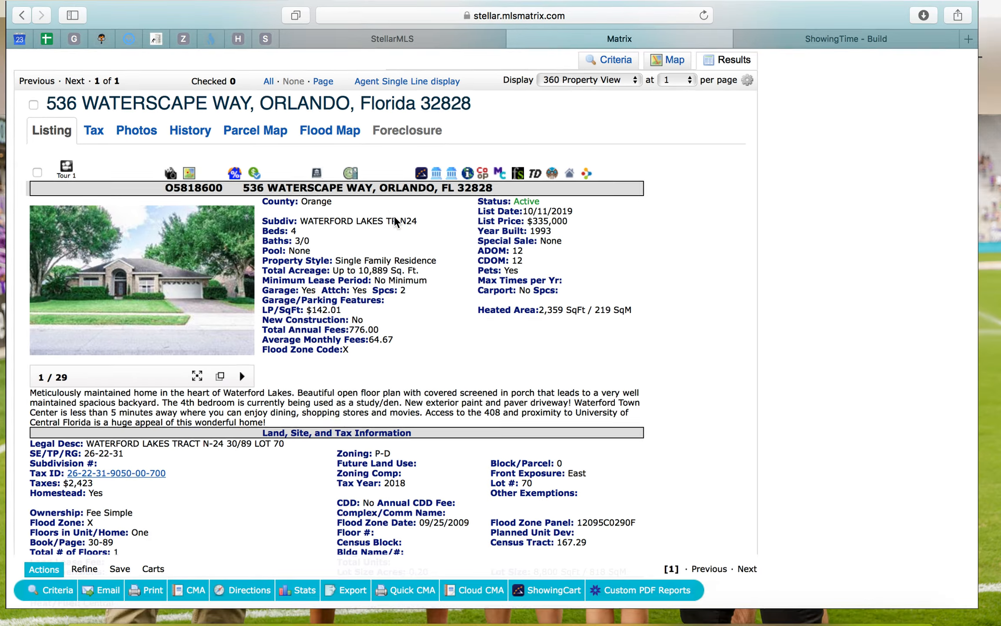
left_click(460, 342)
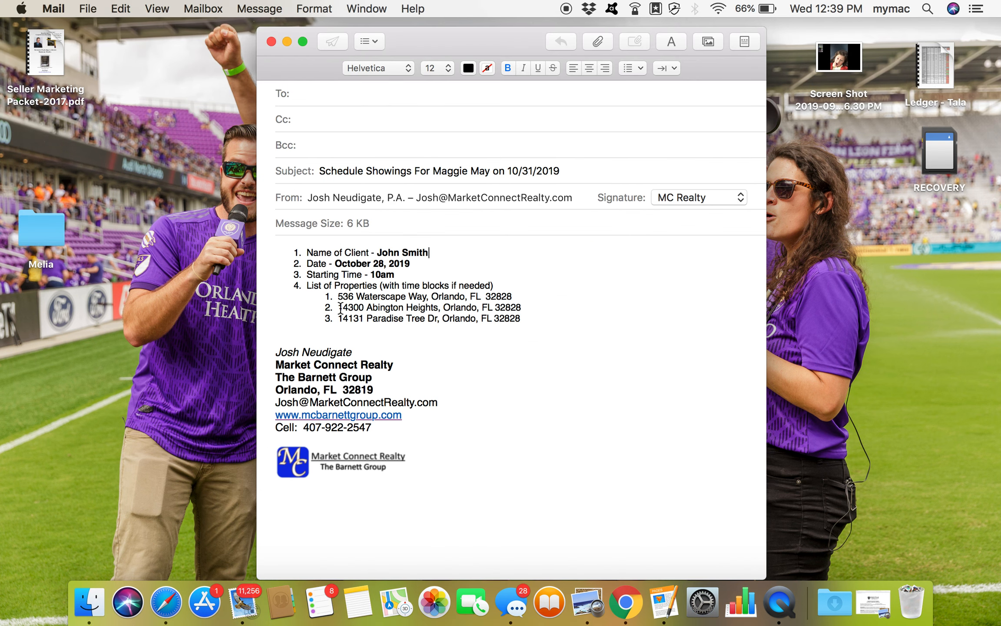
left_click(166, 602)
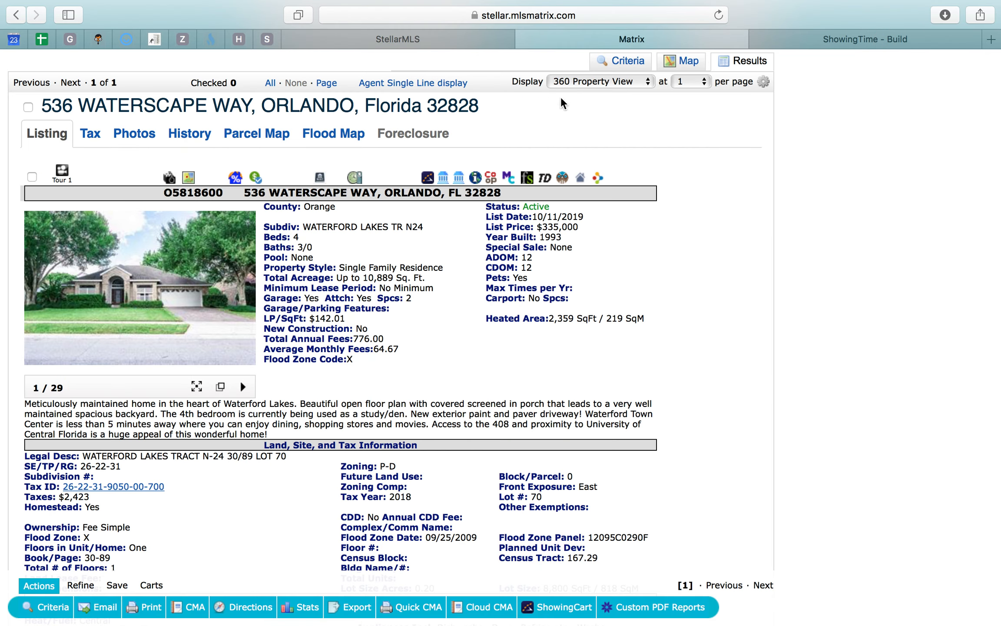
left_click(636, 61)
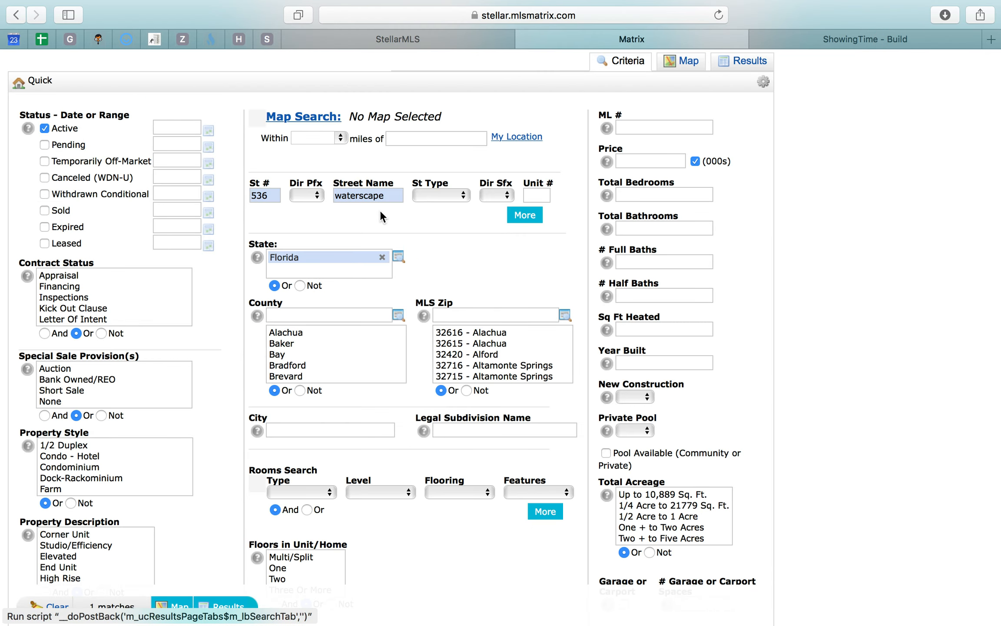
double_click(269, 195)
type("14300")
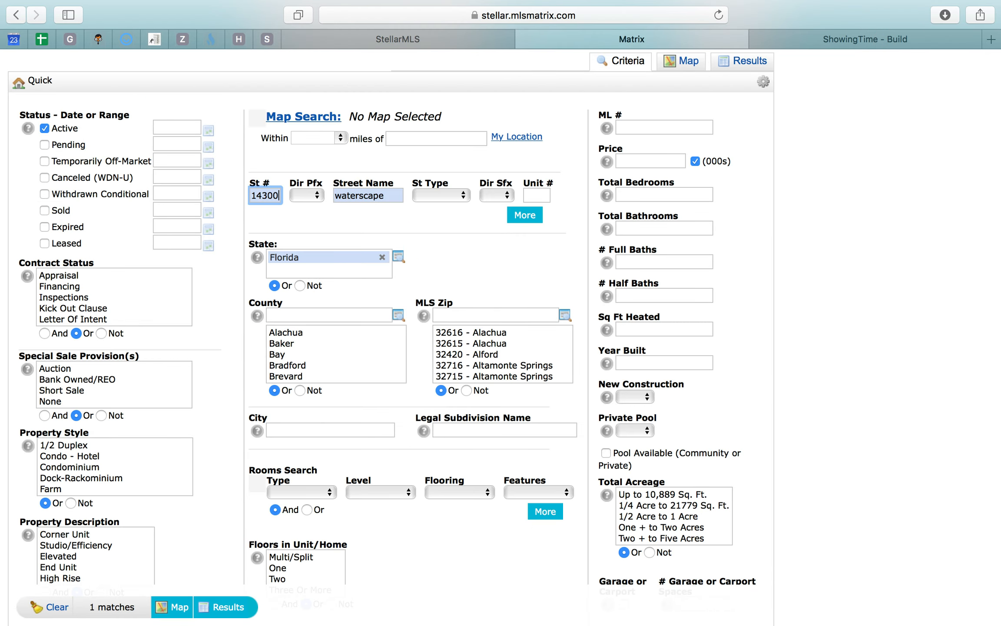
key("Tab")
key("Tab")
type("a")
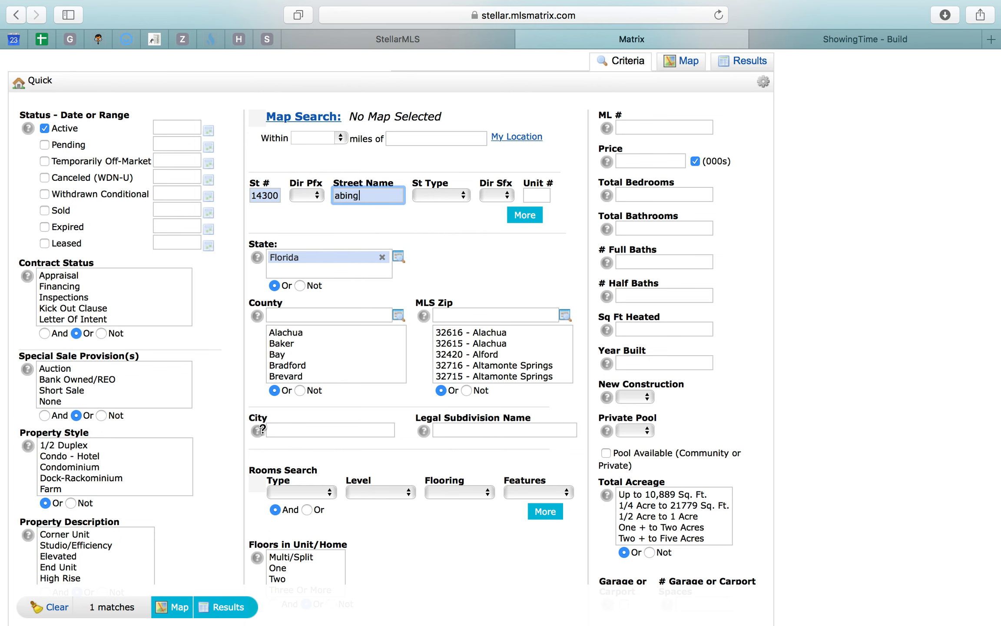
left_click(229, 610)
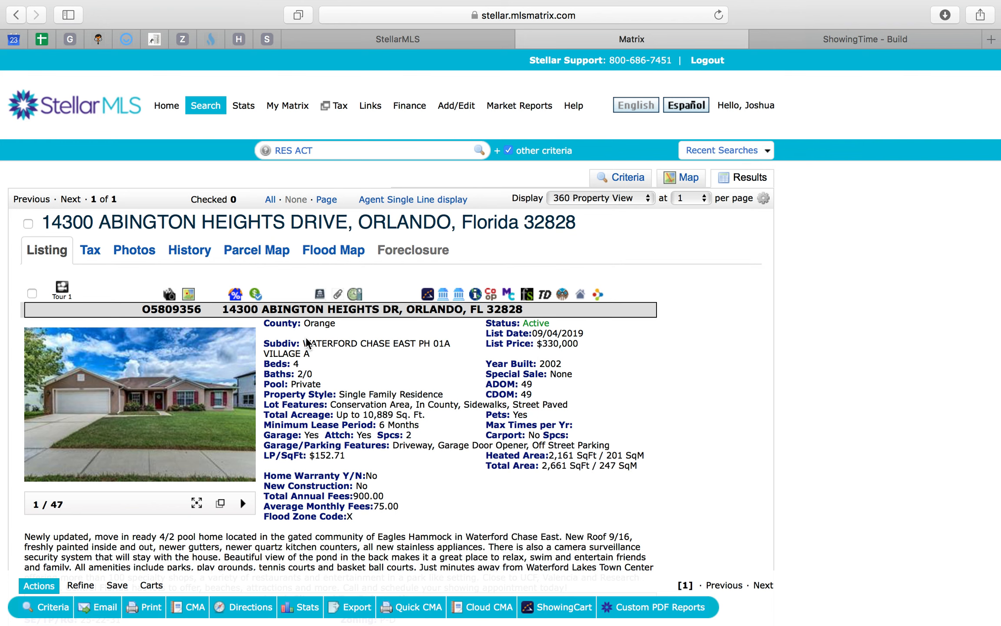
- Open the second property in ShowingTime and add it to the existing ShowingCart tour on 10/28/2019
scroll(448, 374, "down", 5)
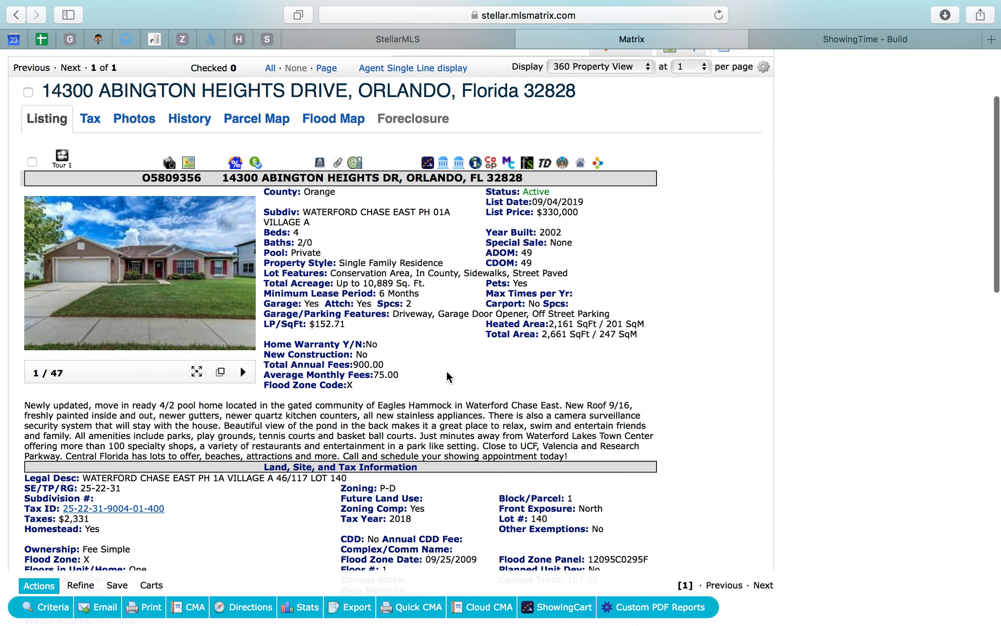
left_click(427, 162)
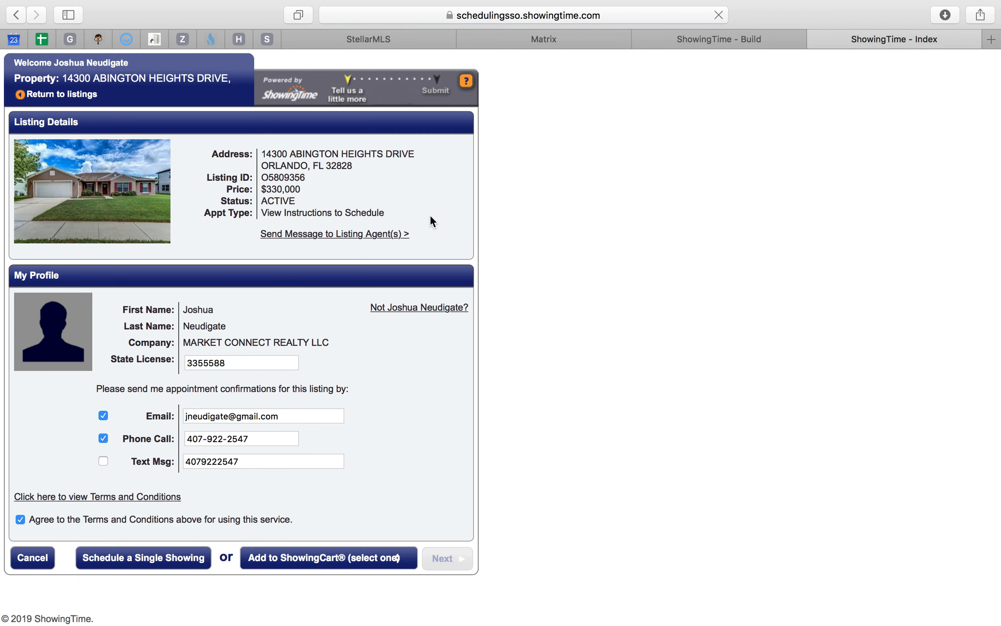
left_click(302, 558)
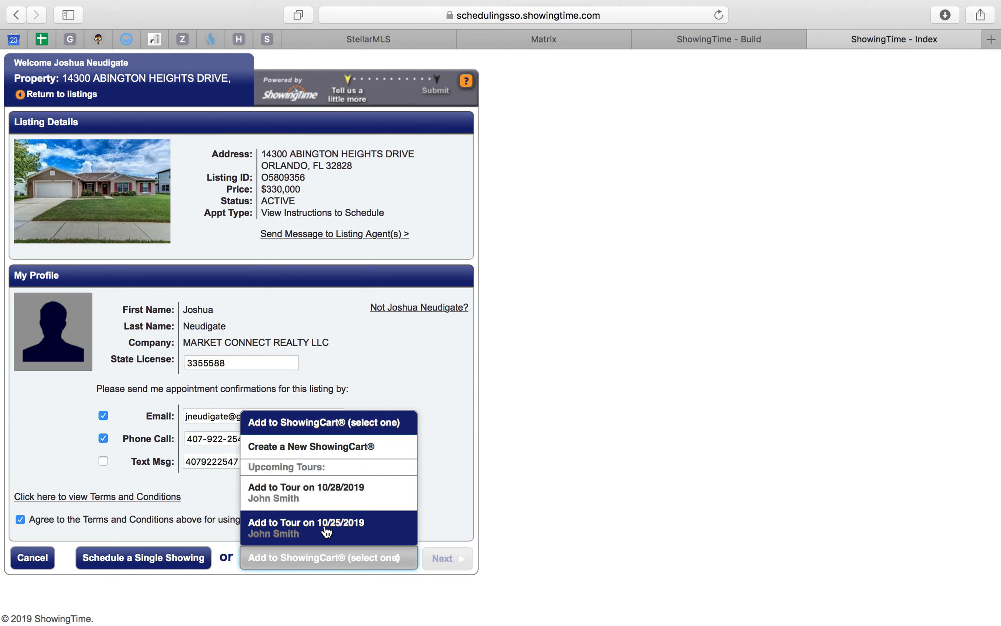
left_click(339, 499)
left_click(444, 560)
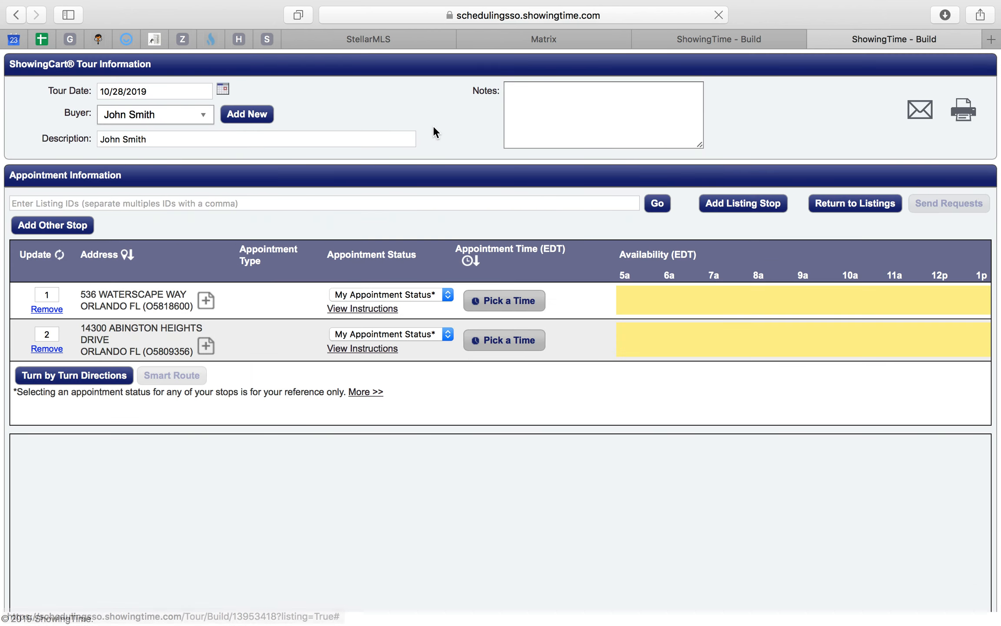
- Check the third property in the Mail draft and search Matrix in Safari for it by its street number and street name "Para"
key("ctrl+Up")
left_click(449, 308)
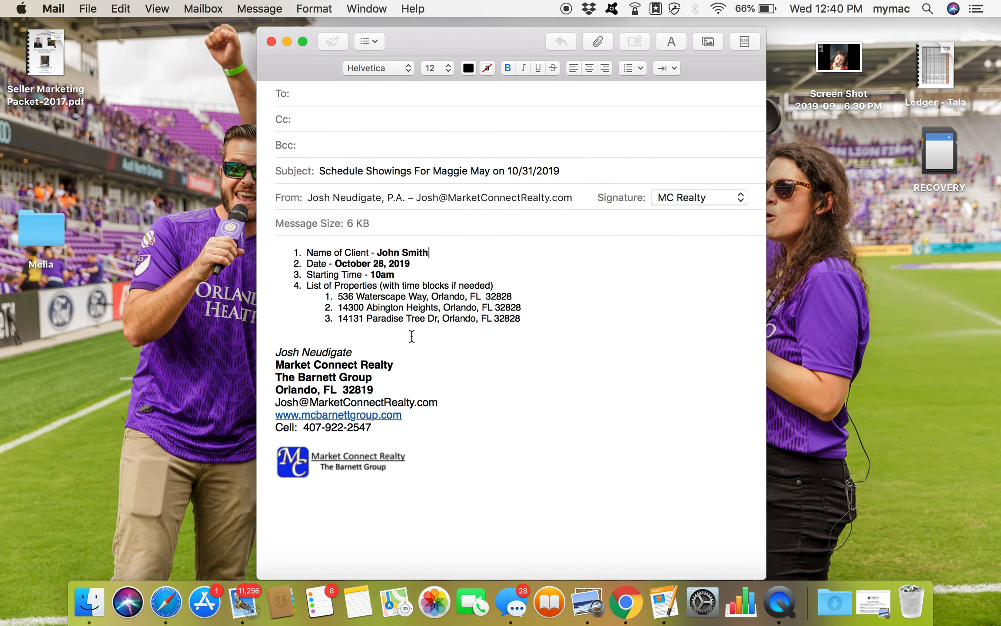
left_click(166, 605)
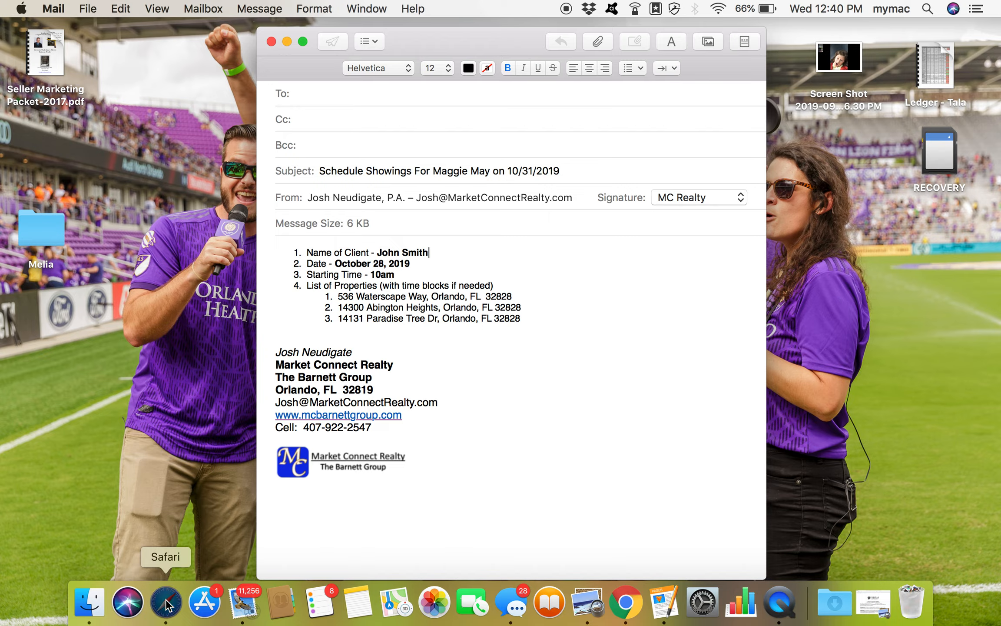
left_click(534, 41)
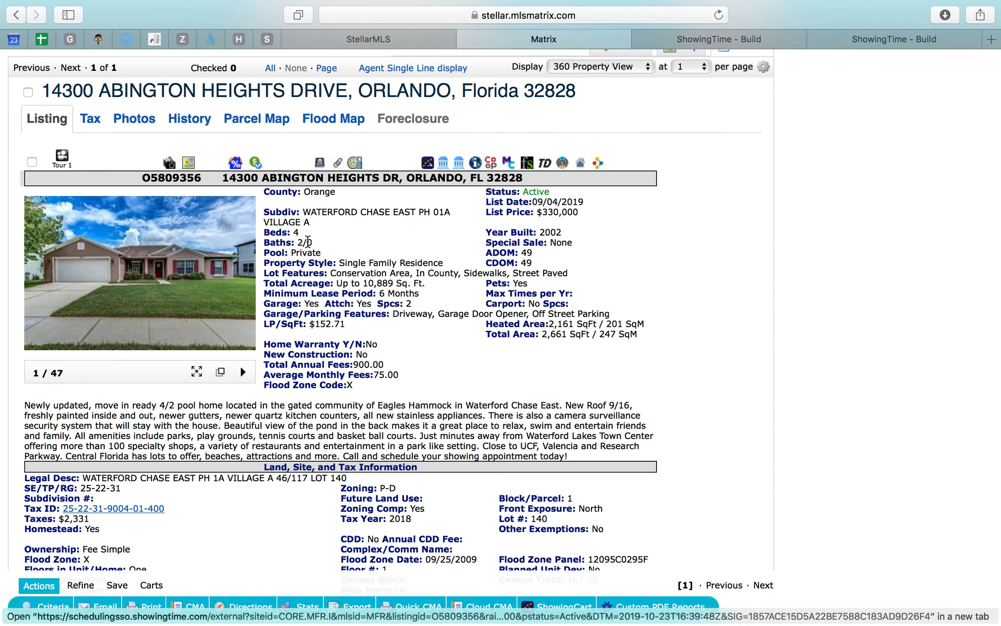
scroll(597, 57, "up", 4)
left_click(632, 174)
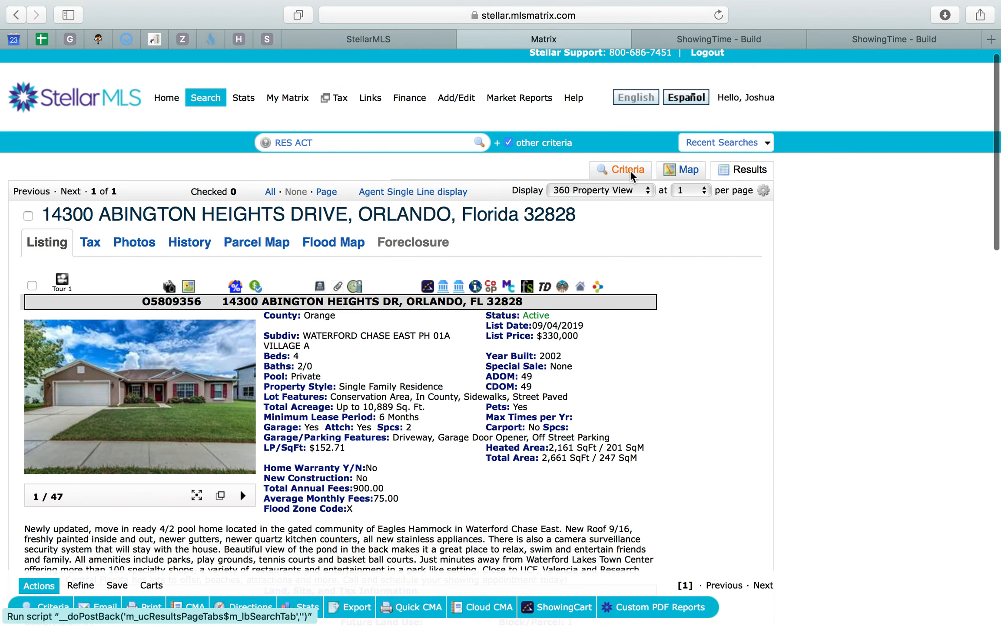
type("14131")
key("Tab")
key("Tab")
type("Pa")
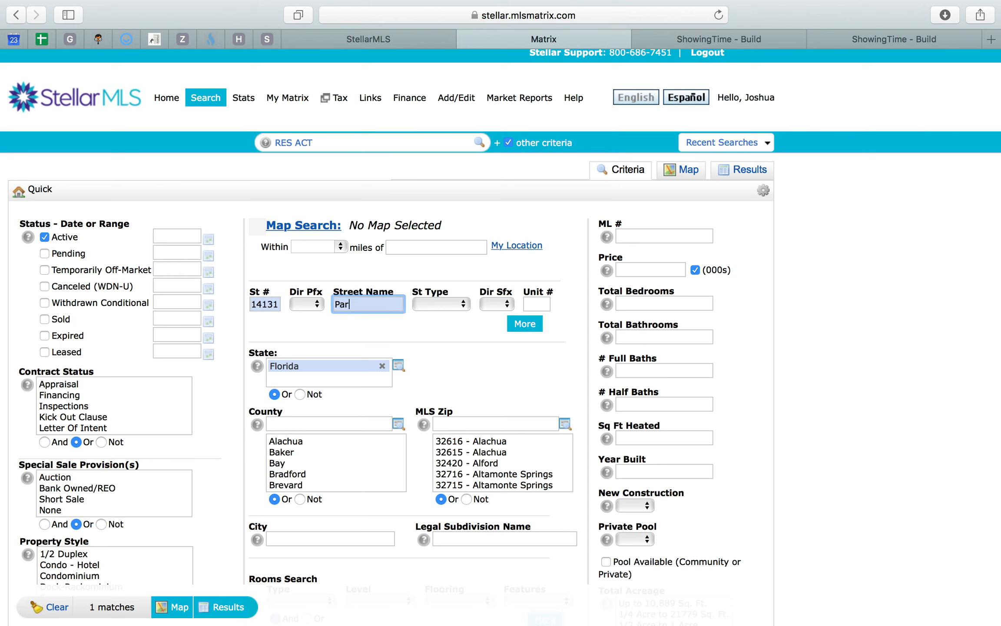
type("ra")
left_click(219, 607)
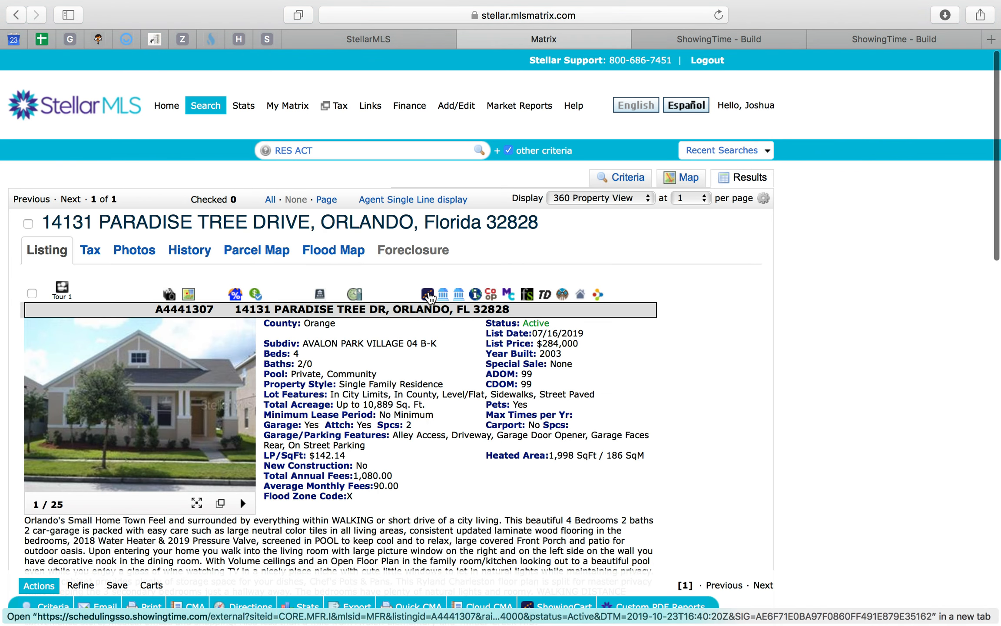
- Open the third property in ShowingTime and add it to the ShowingCart tour on 10/28/2019
left_click(428, 290)
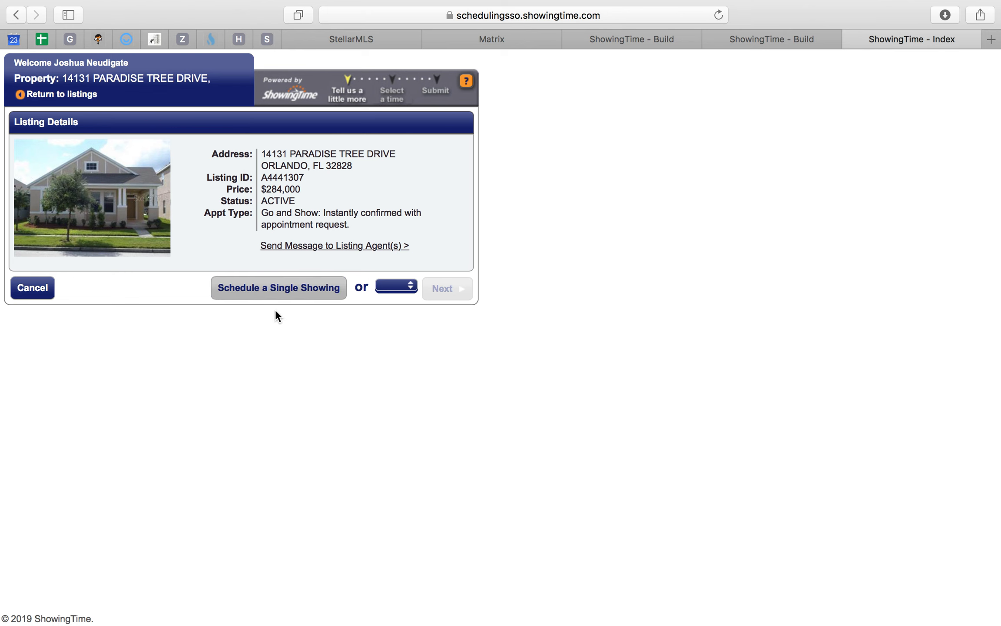
left_click(396, 285)
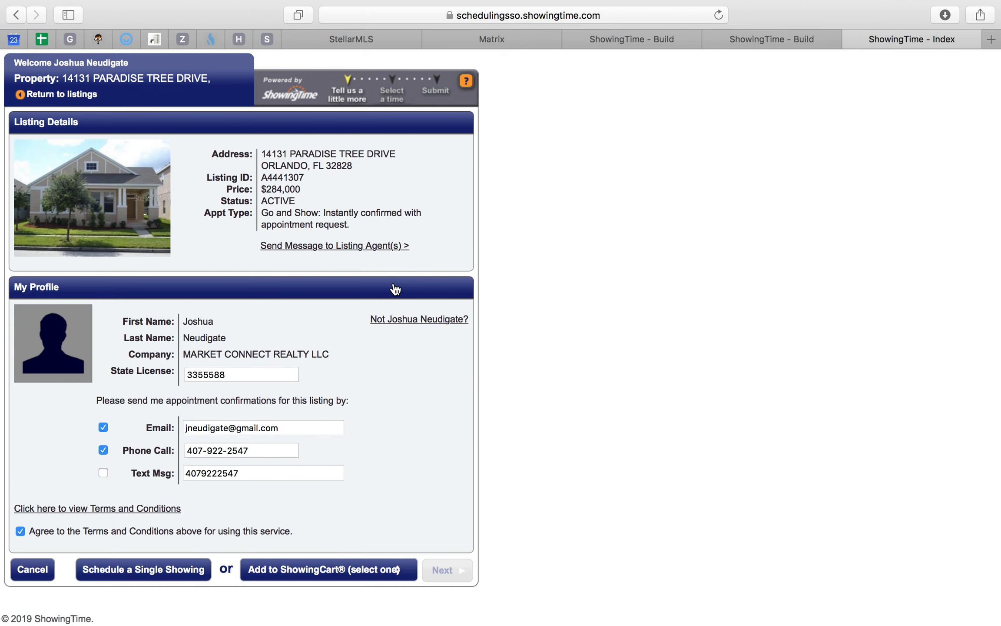
left_click(331, 574)
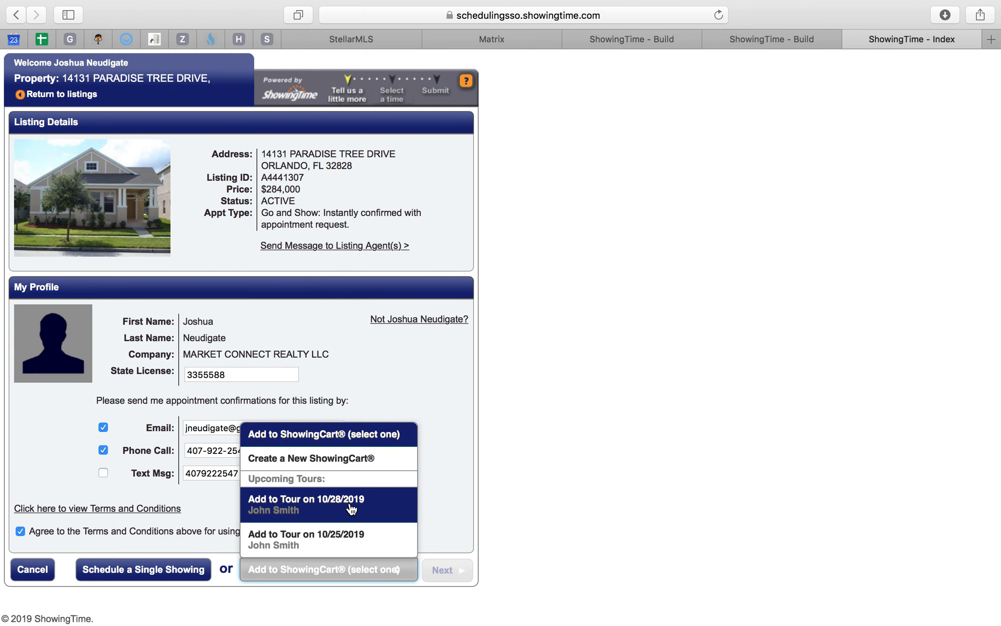
left_click(350, 507)
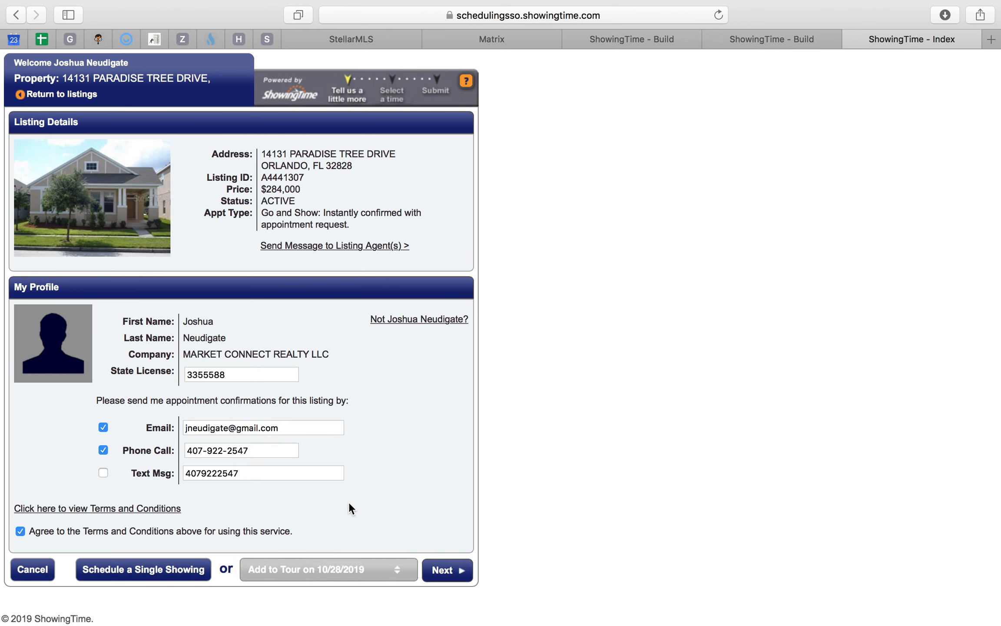
left_click(448, 569)
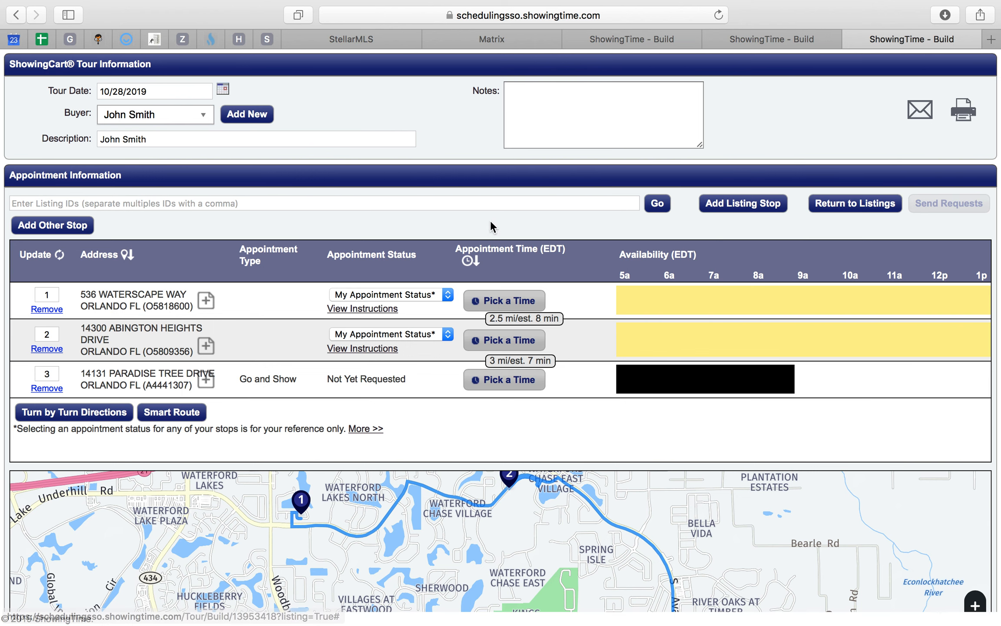
- Move the tour's second stop below the third one and optimize the stop order with Smart Route
scroll(492, 221, "down", 3)
scroll(491, 221, "down", 2)
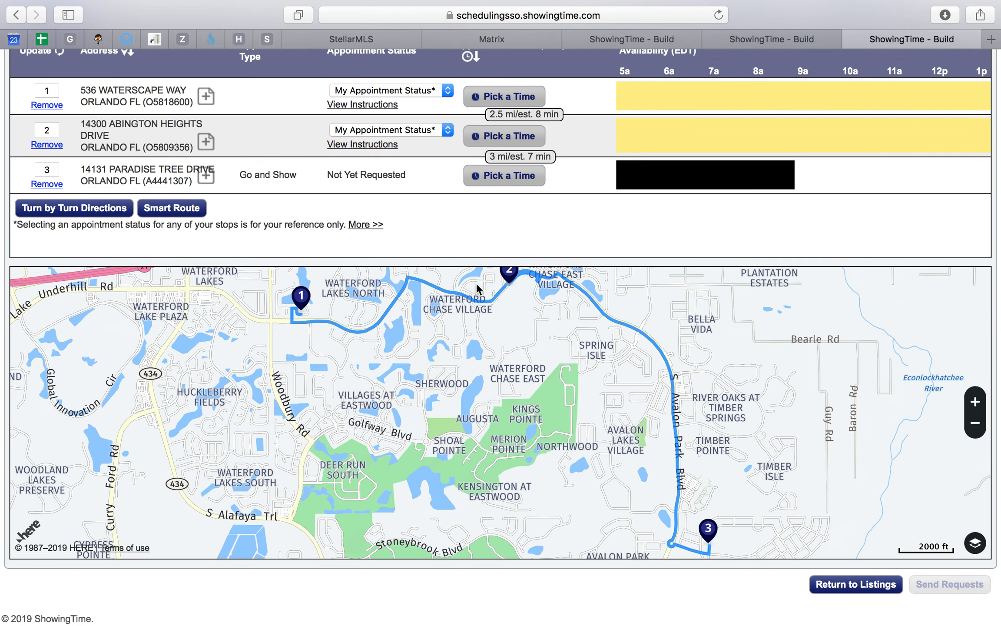
left_click_drag(307, 138, 295, 179)
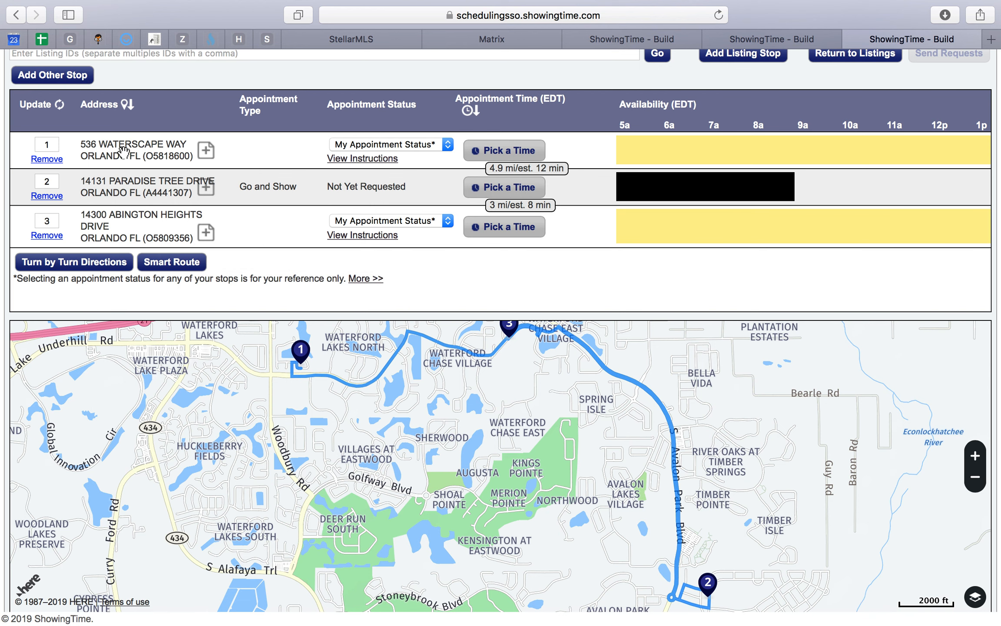
left_click(181, 262)
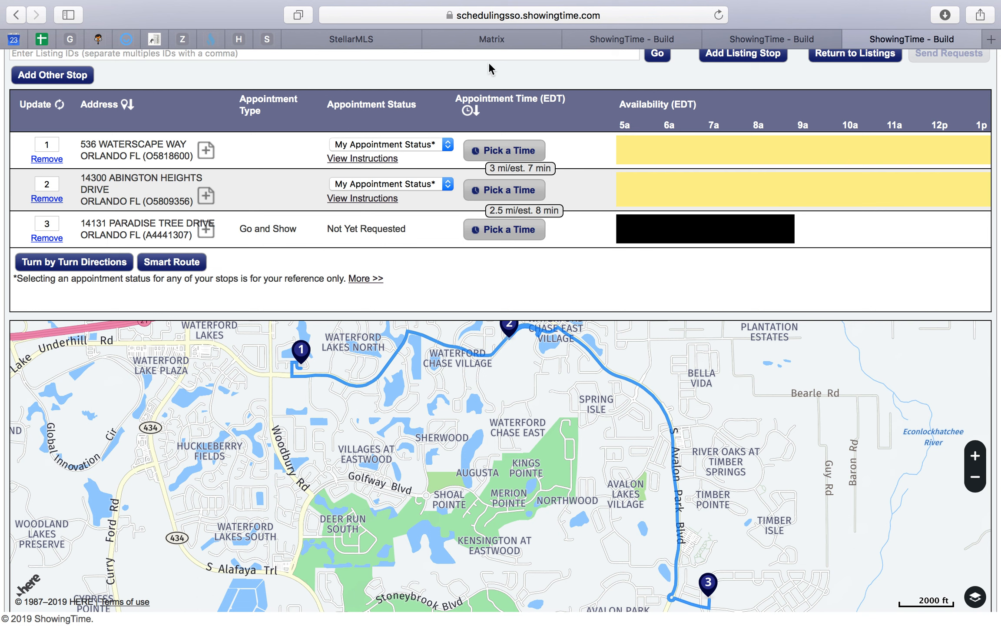
- Search Matrix for the first property again by its street number and street name "water"
left_click(499, 41)
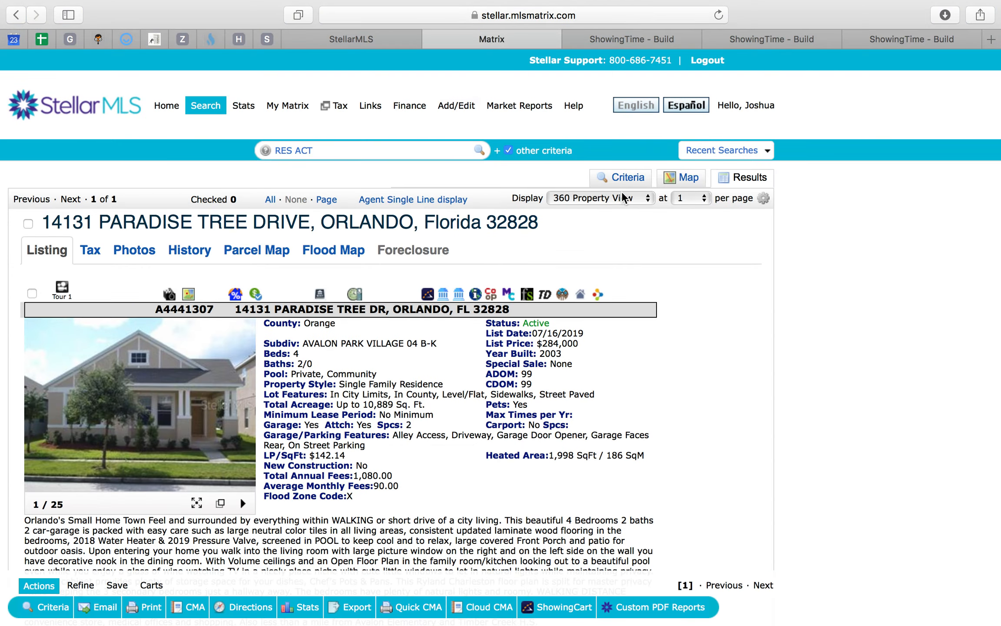
left_click(634, 178)
double_click(268, 312)
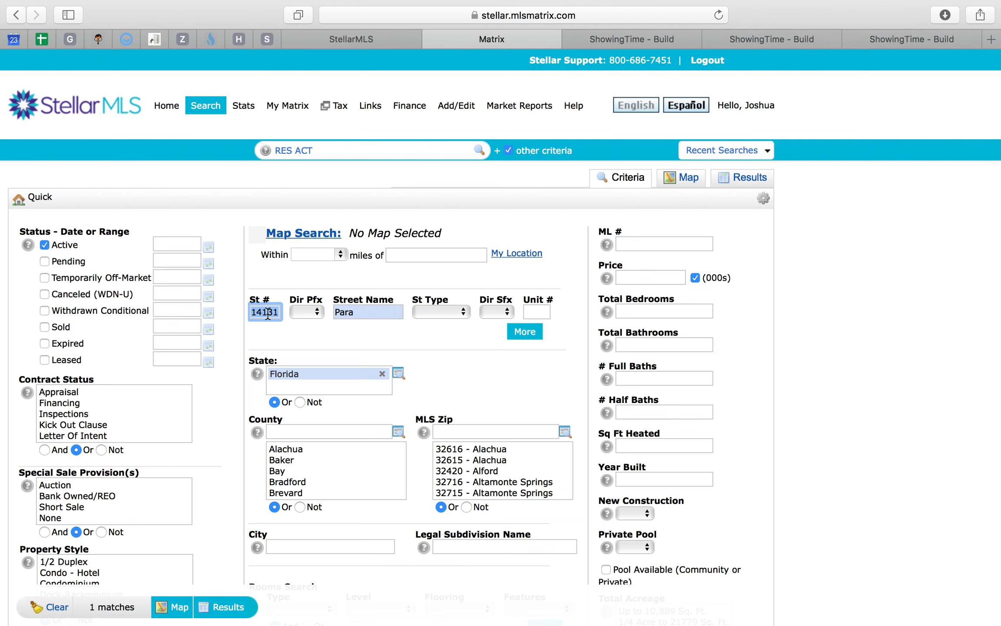
type("536")
key("Tab")
key("Tab")
type("water")
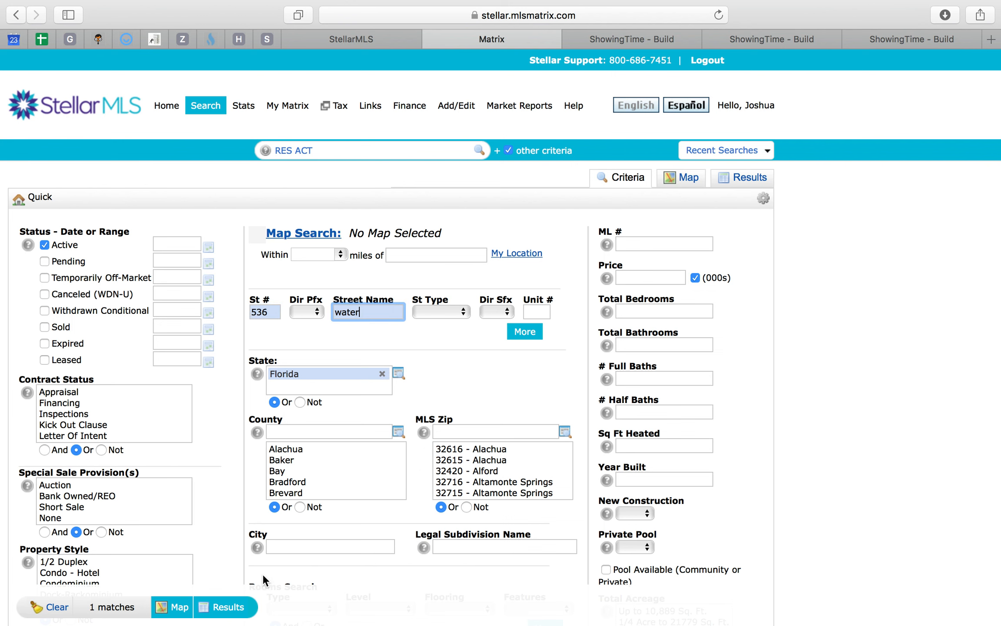
left_click(228, 607)
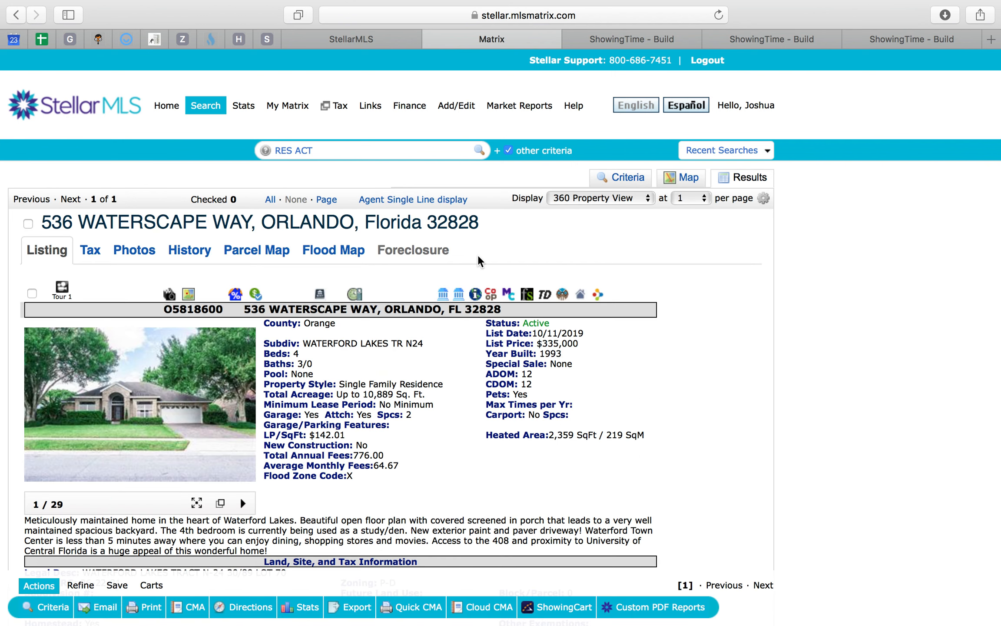
- Start a single showing for the first property in ShowingTime and view its showing instructions
left_click(430, 294)
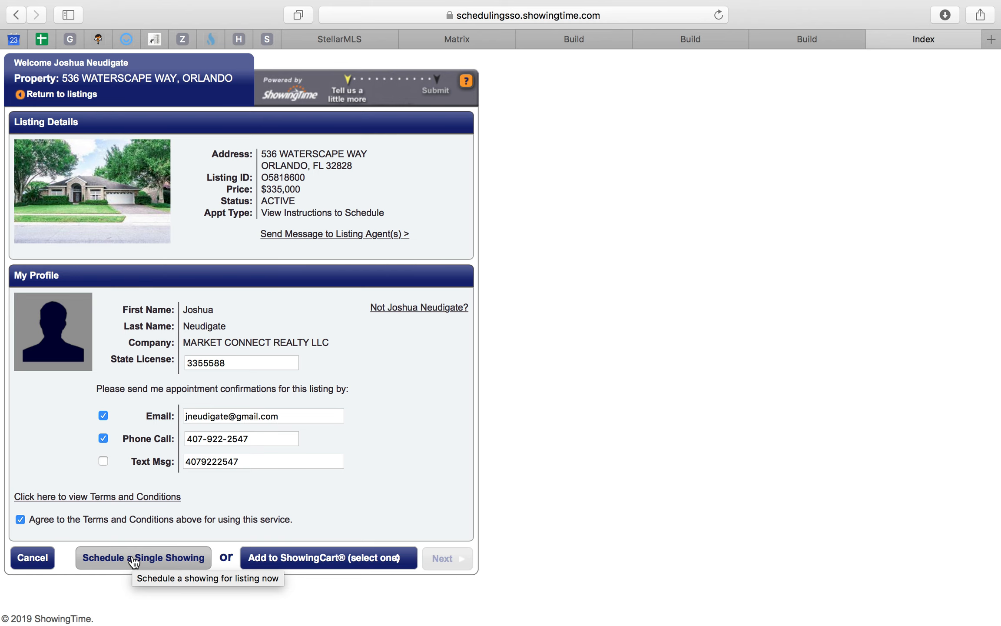
left_click(134, 560)
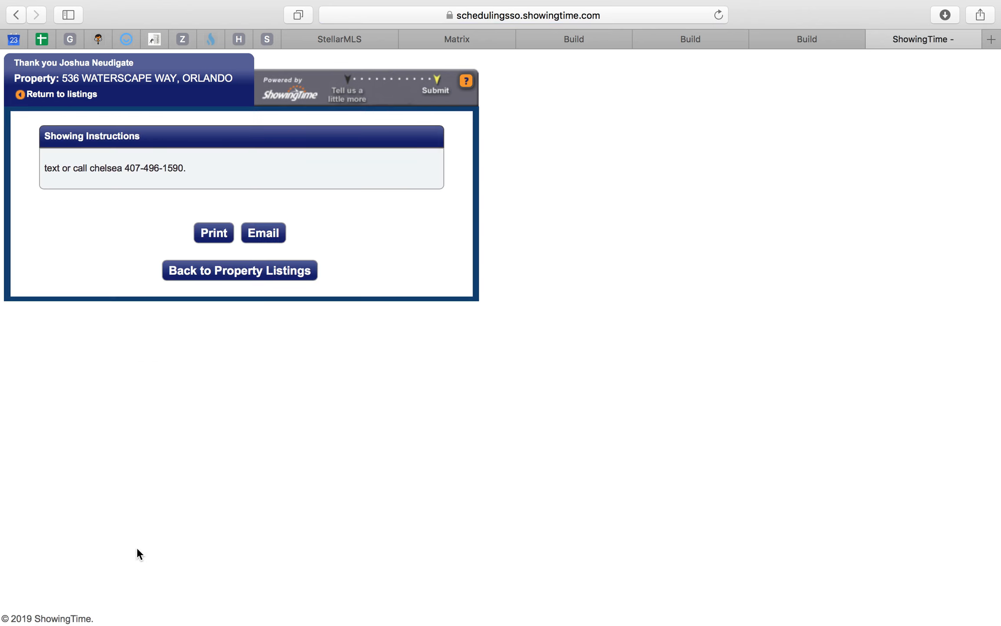
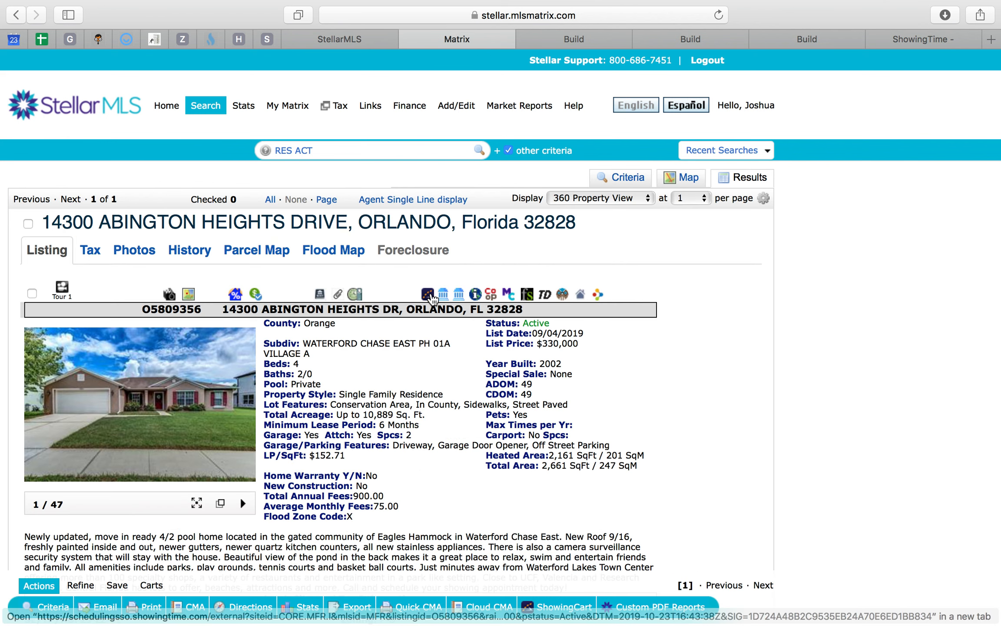
- Start a single showing for the second property in ShowingTime and copy its showing instructions
left_click(428, 294)
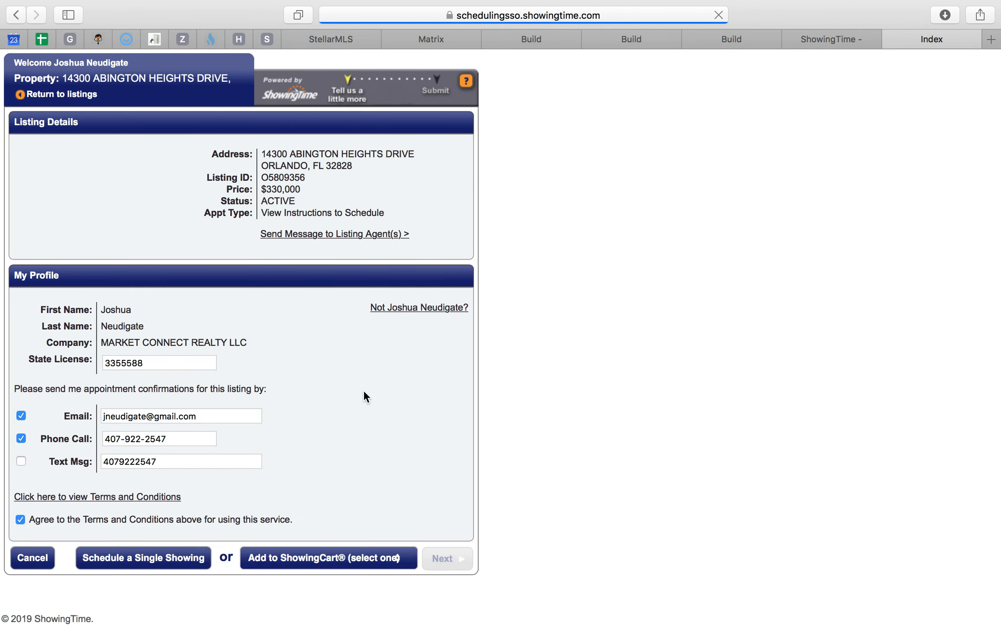
left_click(131, 564)
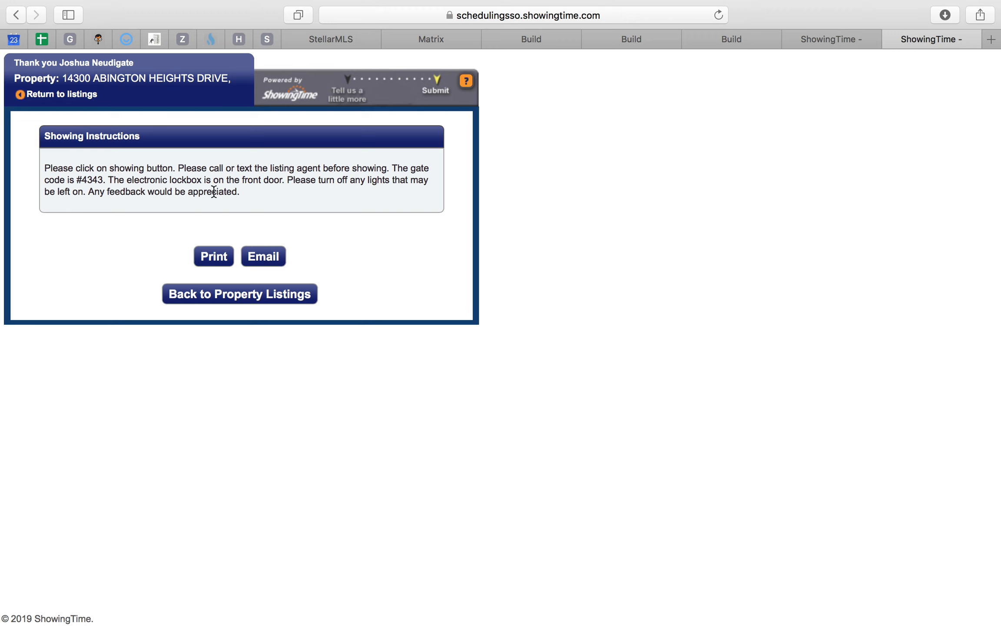
left_click_drag(248, 195, 40, 167)
key("super+c")
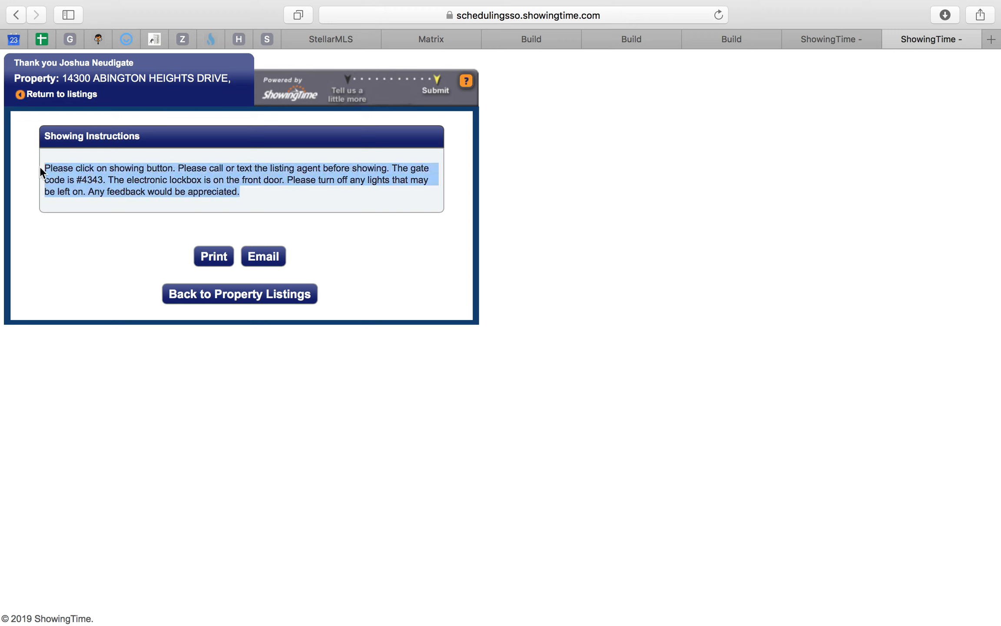
- Paste the instructions under the second property in the Google Calendar event, label them "Showing Instructions:" and add a dash after the address
left_click(14, 39)
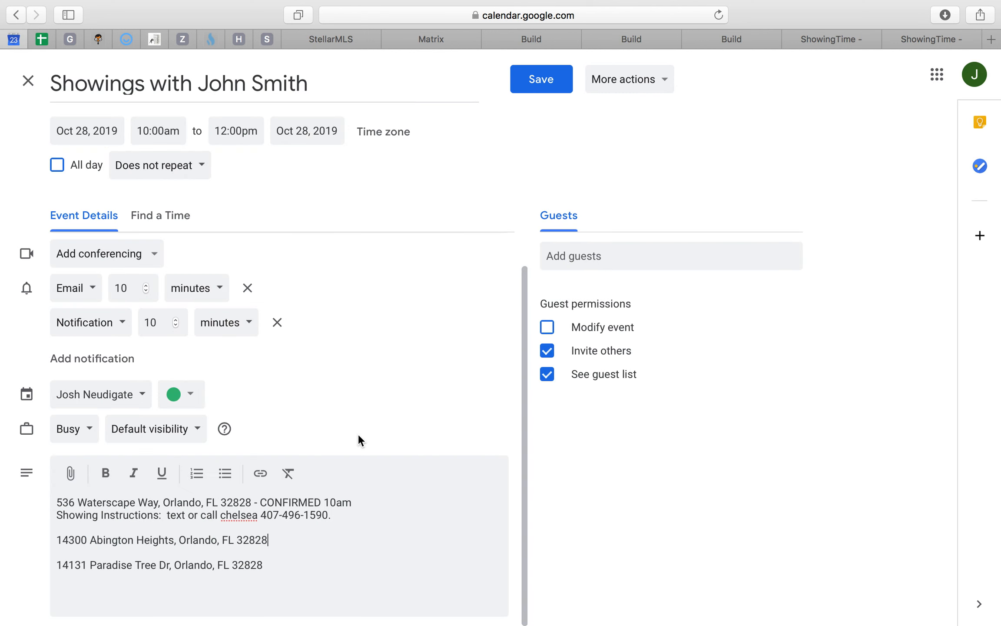
left_click(280, 541)
key("Return")
key("super+v")
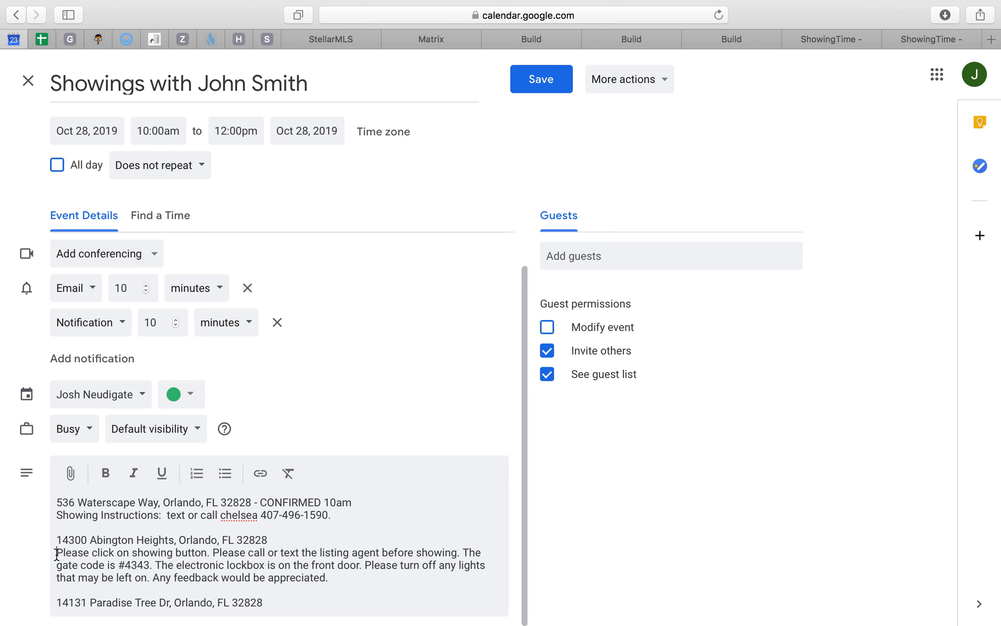
type("Showing Insturc")
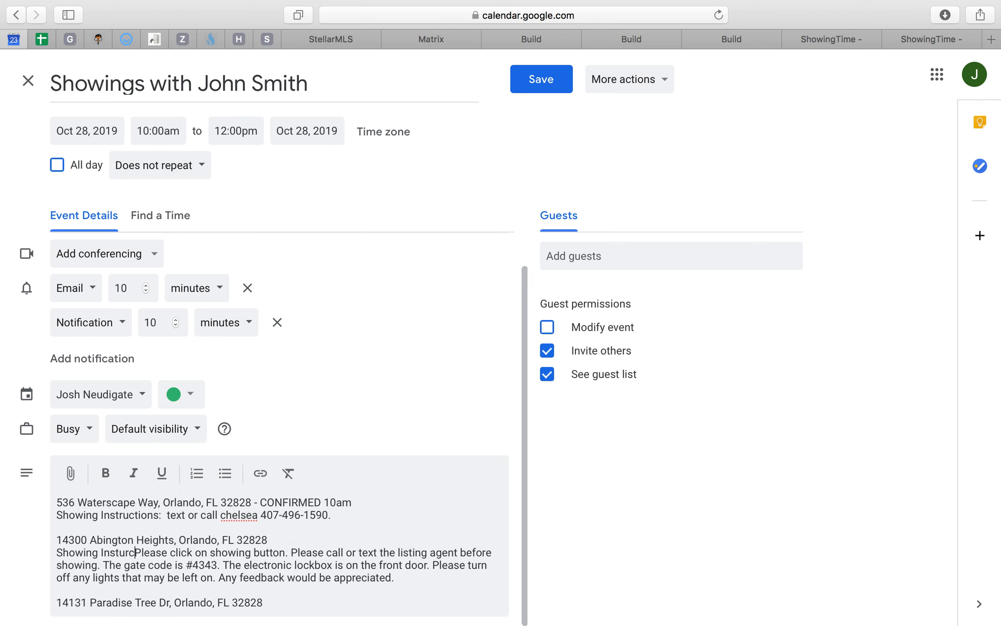
key("BackSpace")
type("ructions")
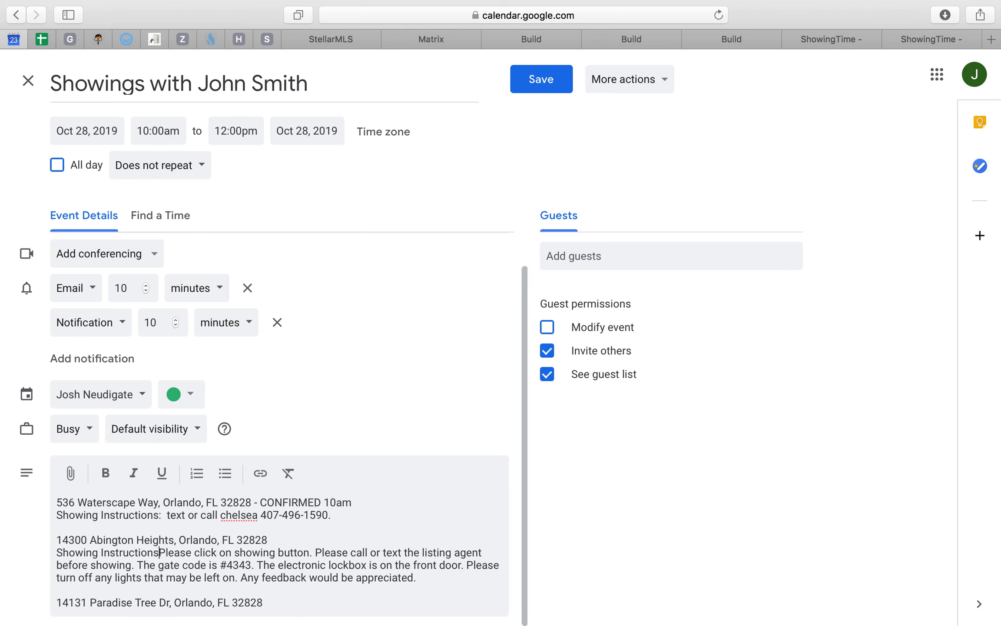
type(":")
left_click(282, 541)
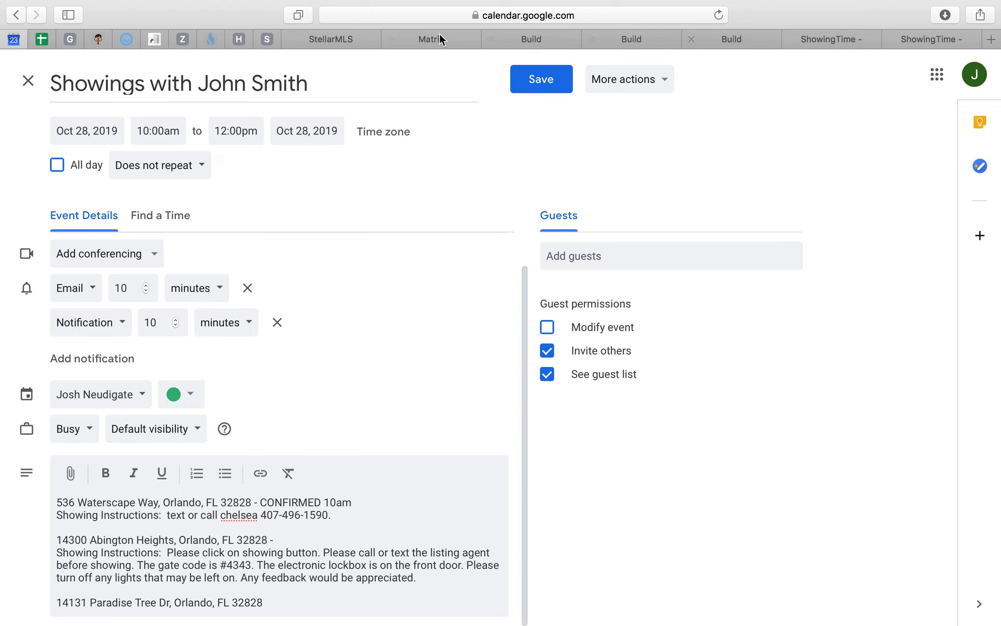
- Close the leftover ShowingCart Build pages and open ShowingTime from the StellarMLS dashboard
left_click(854, 38)
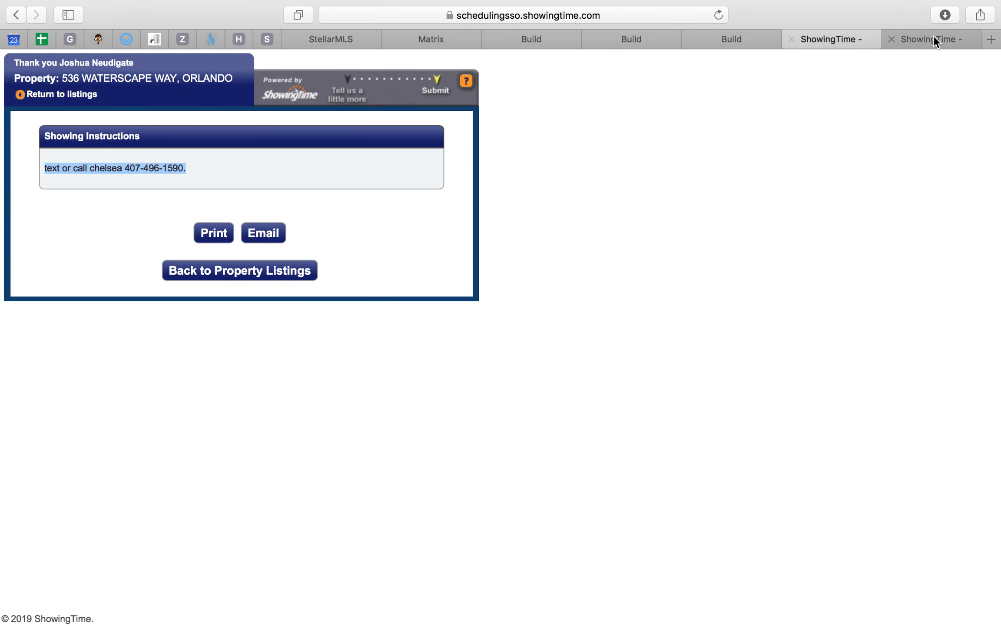
left_click(933, 38)
left_click(739, 39)
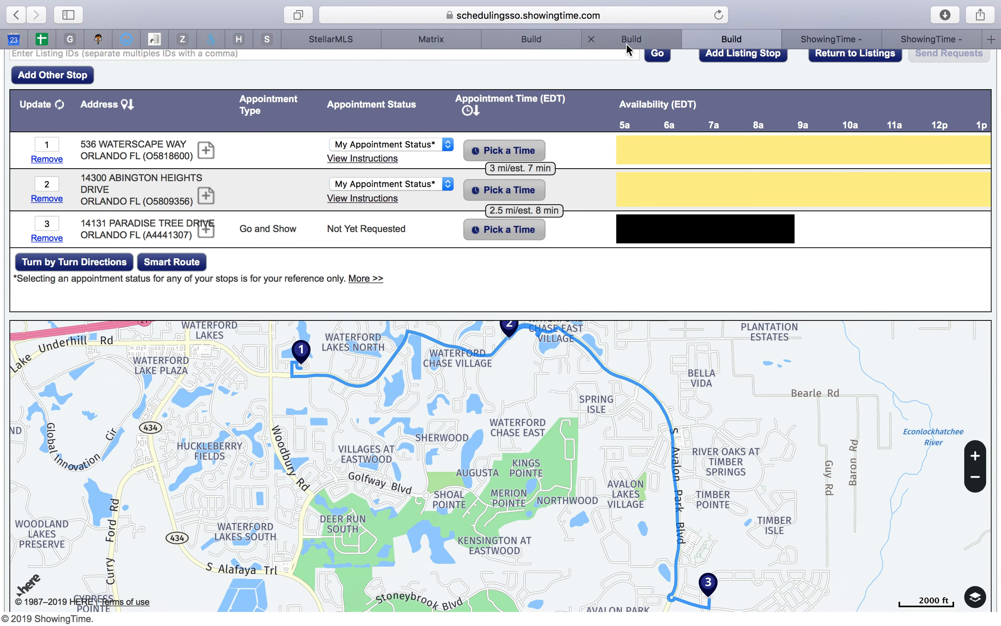
left_click(690, 38)
left_click(592, 39)
left_click(492, 39)
left_click(334, 39)
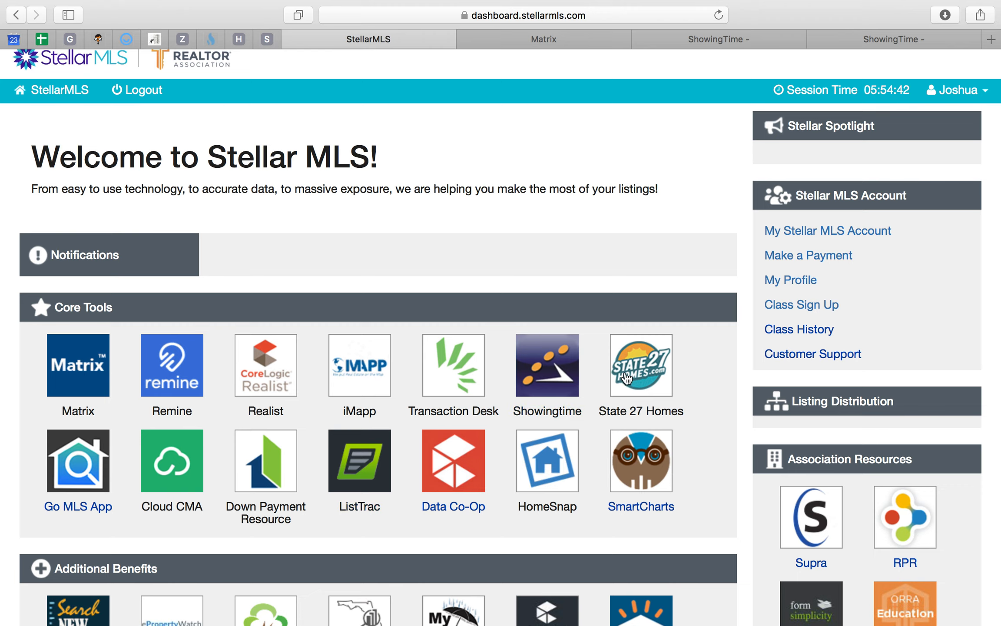
left_click(541, 374)
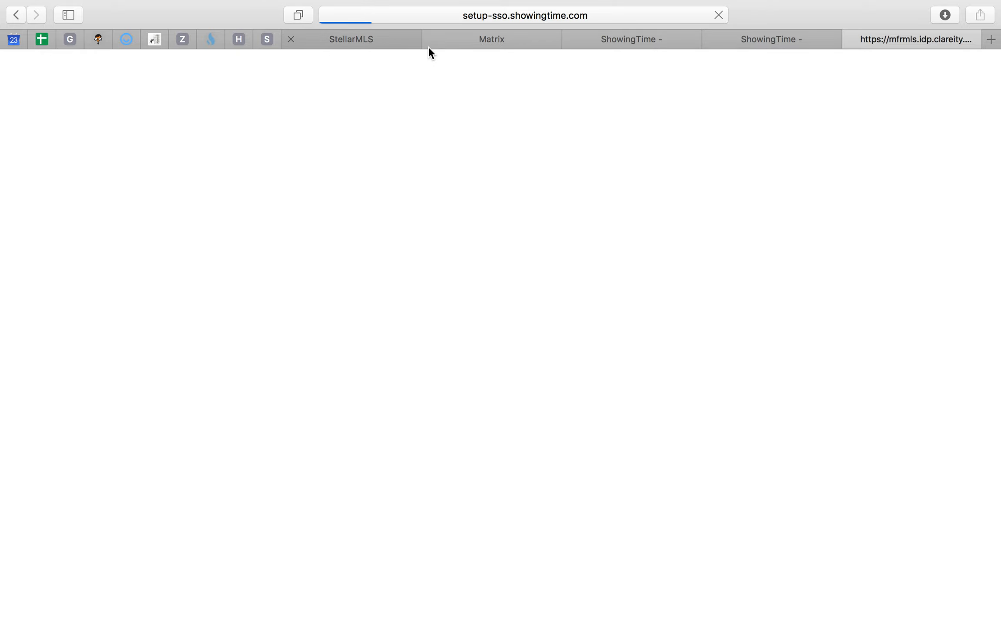
- Reopen the second property in ShowingTime from Matrix and view its options for adding to a ShowingCart tour
left_click(493, 39)
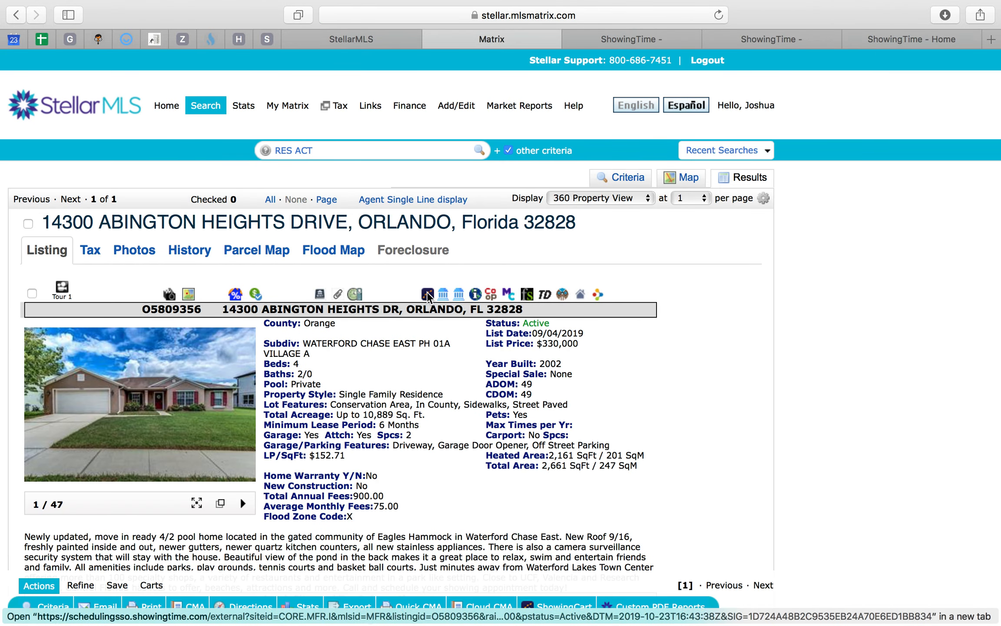
left_click(428, 295)
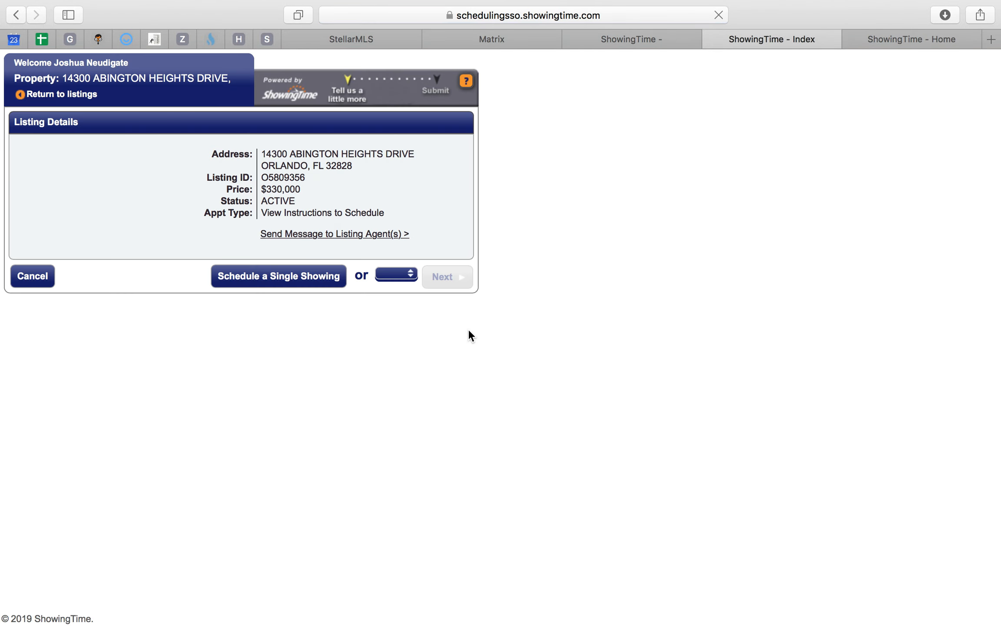
left_click(338, 571)
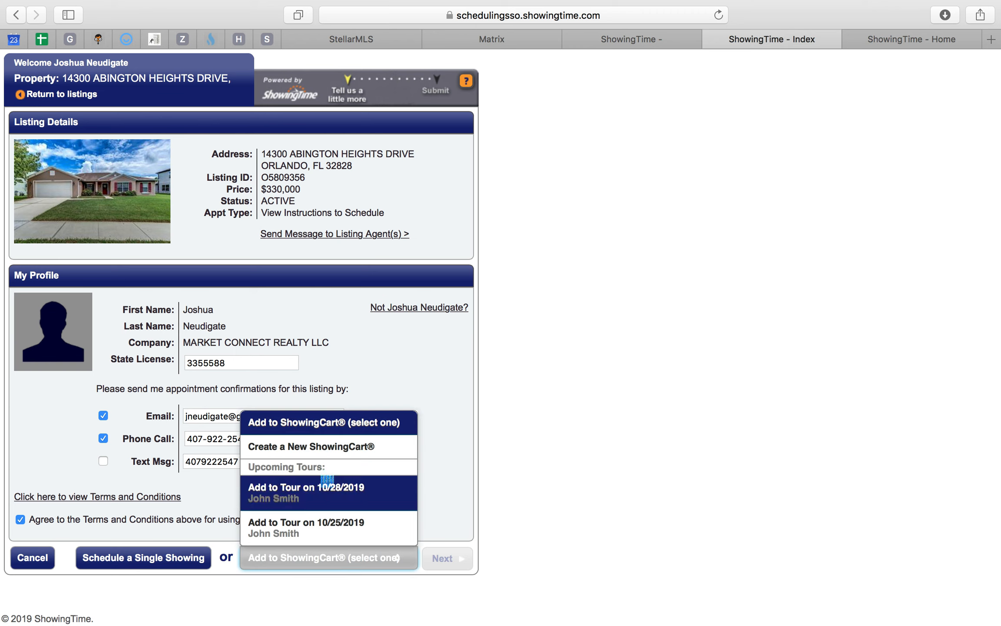
left_click(314, 424)
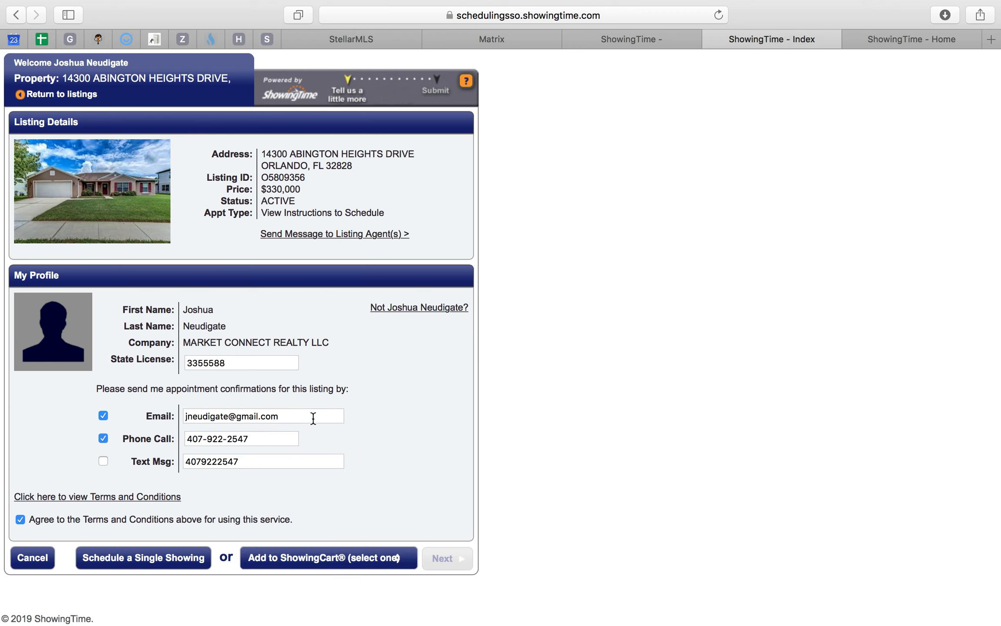
left_click(315, 565)
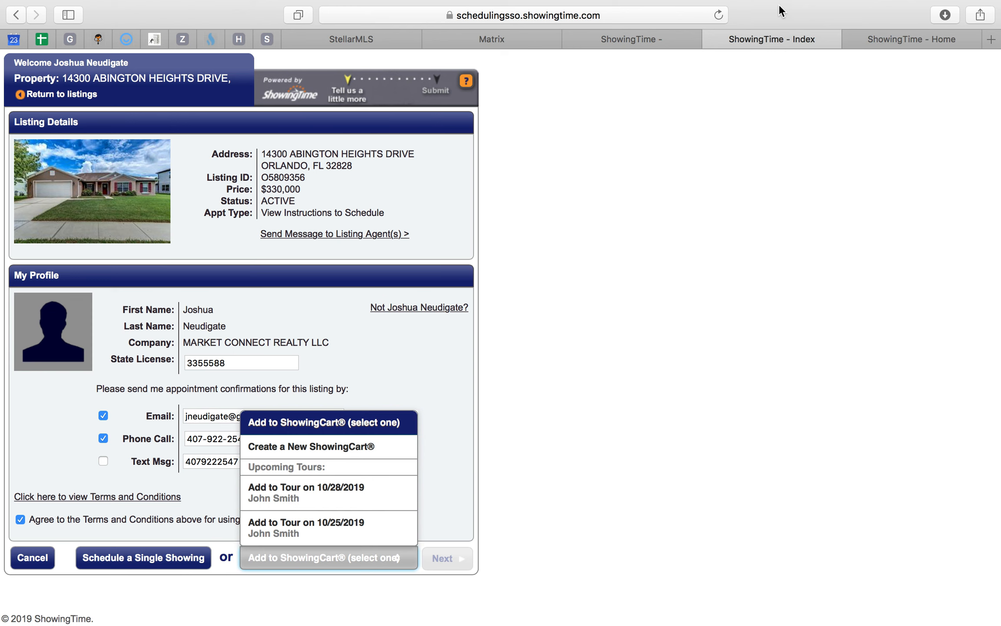
- Postpone the profile review in ShowingTime and open the October 28 tour from the ShowingCart calendar
left_click(914, 40)
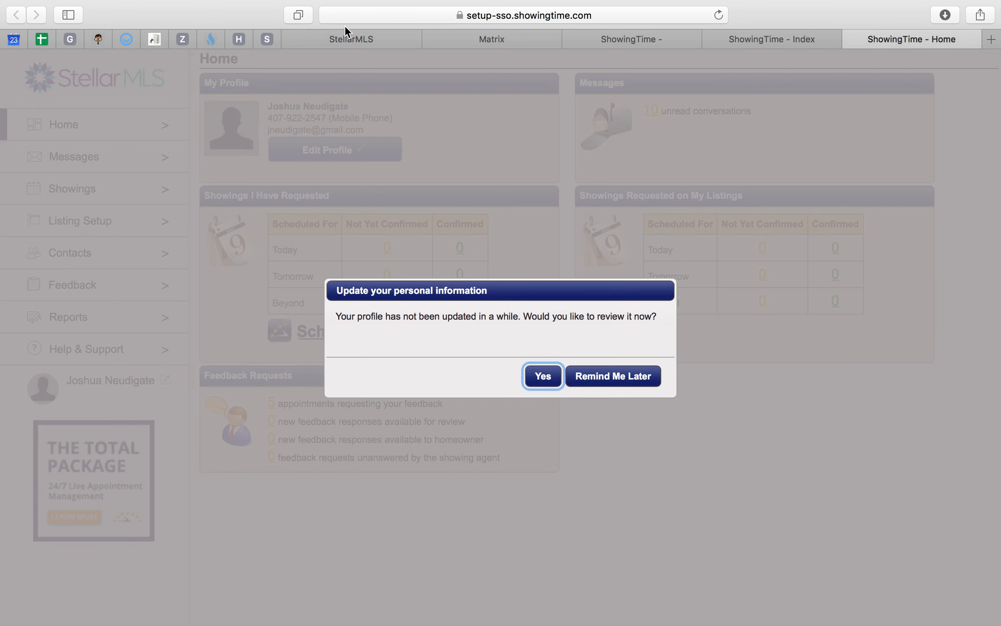
left_click(346, 31)
left_click(898, 36)
left_click(610, 377)
left_click(87, 190)
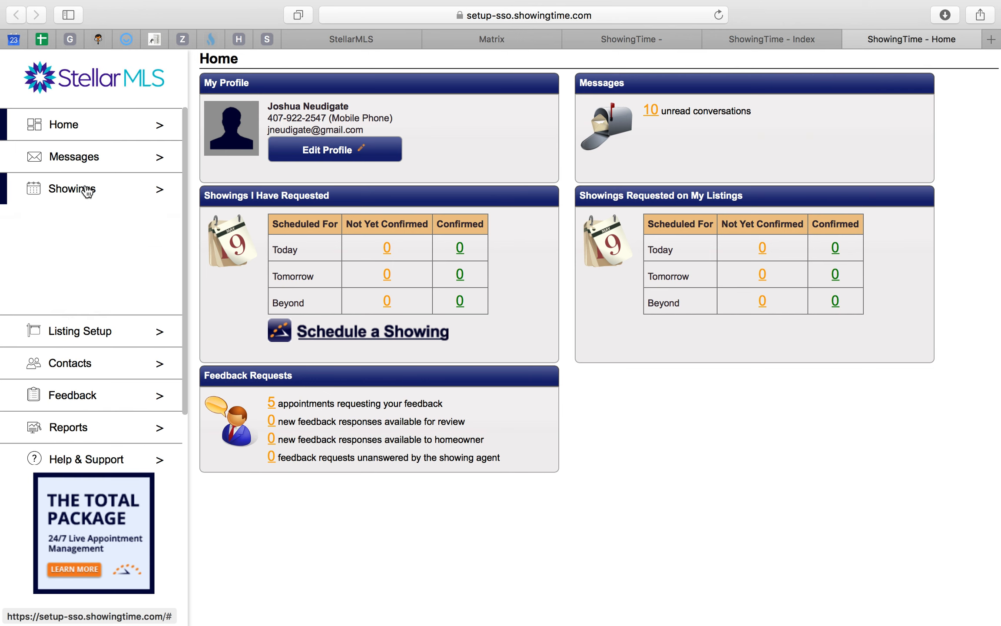
left_click(80, 302)
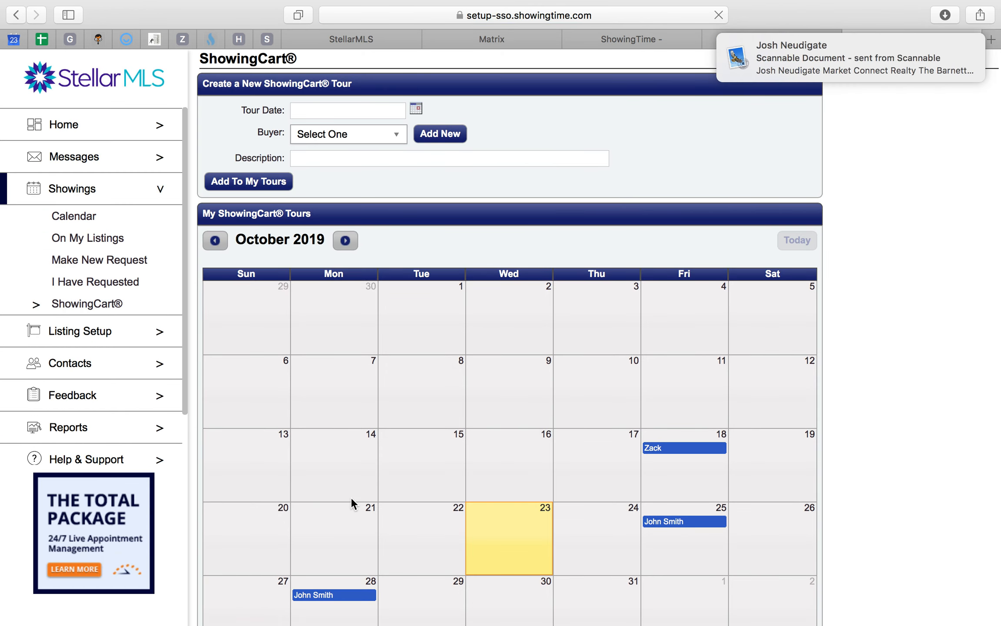
scroll(350, 497, "down", 2)
scroll(446, 577, "down", 2)
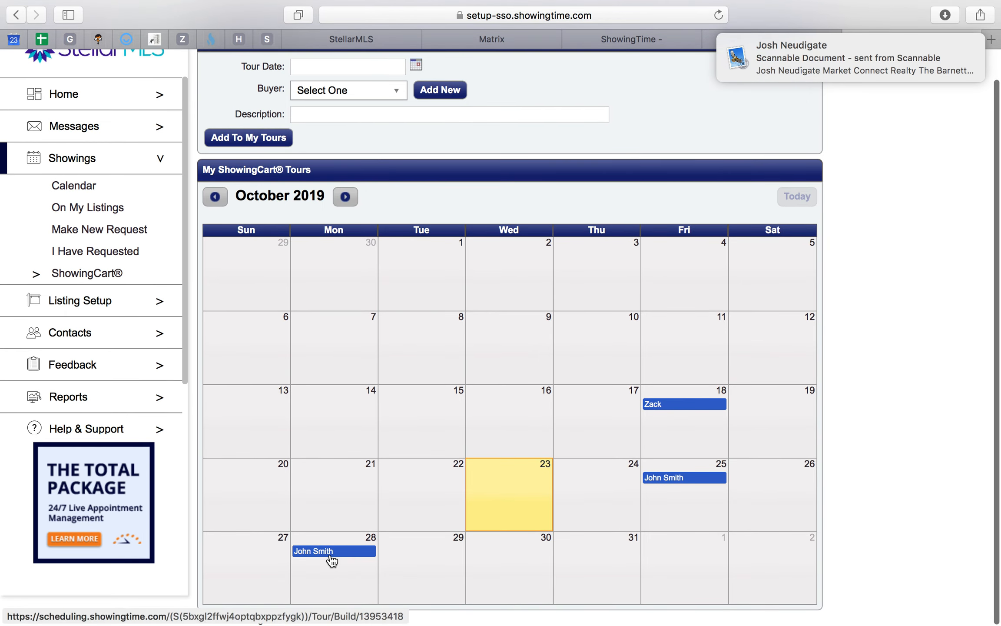
left_click(332, 557)
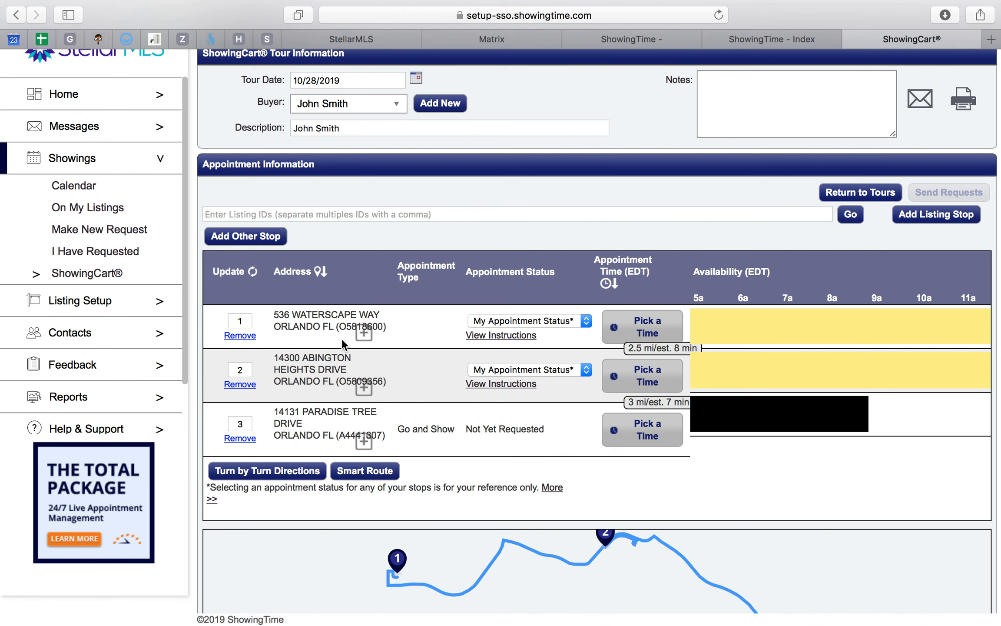
- Run Smart Route on the stops of the October 28 tour
scroll(536, 342, "down", 3)
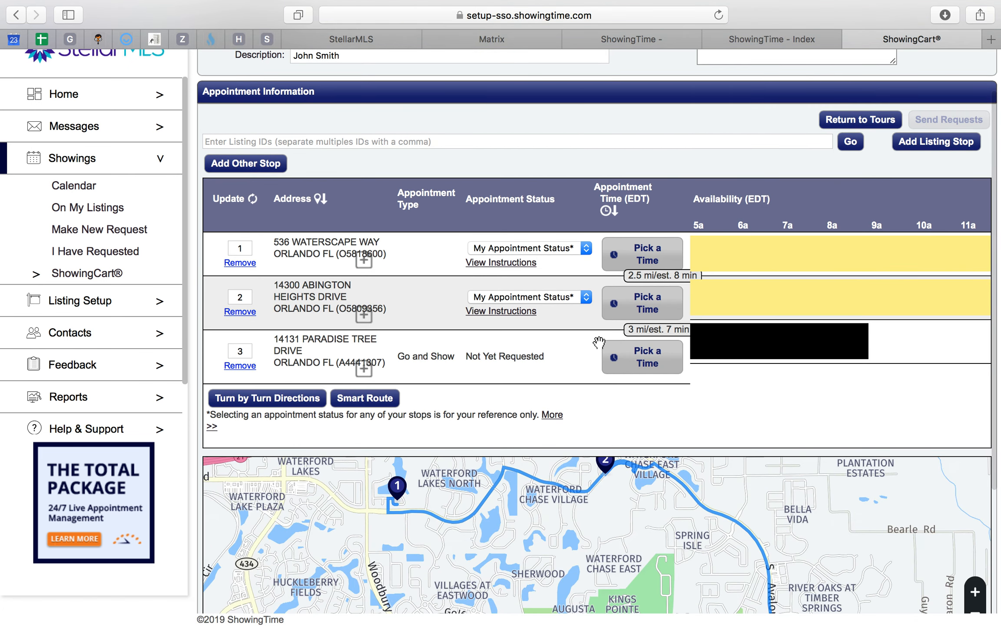
scroll(599, 343, "down", 4)
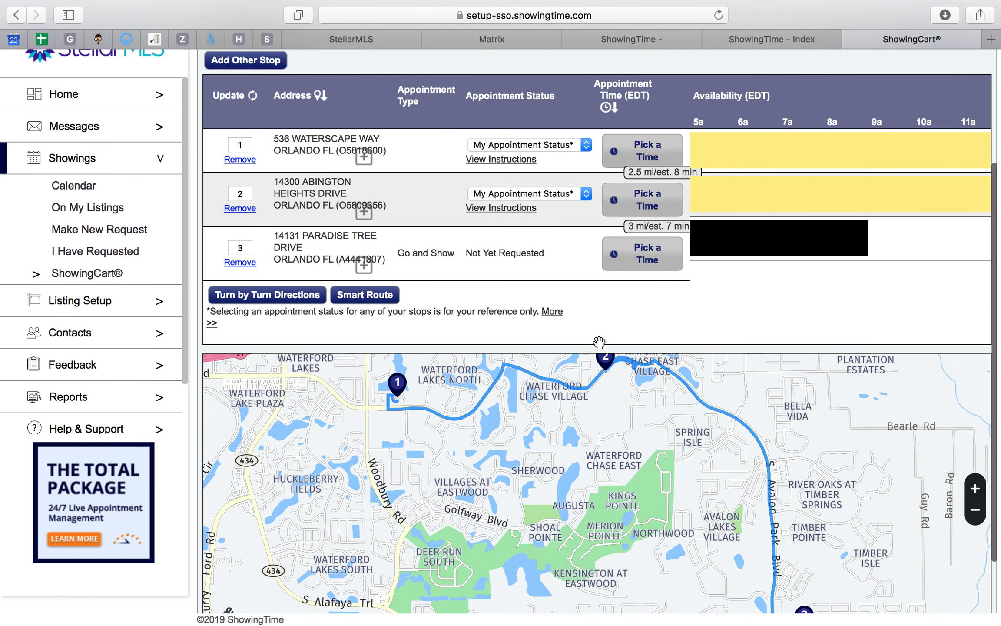
left_click(361, 296)
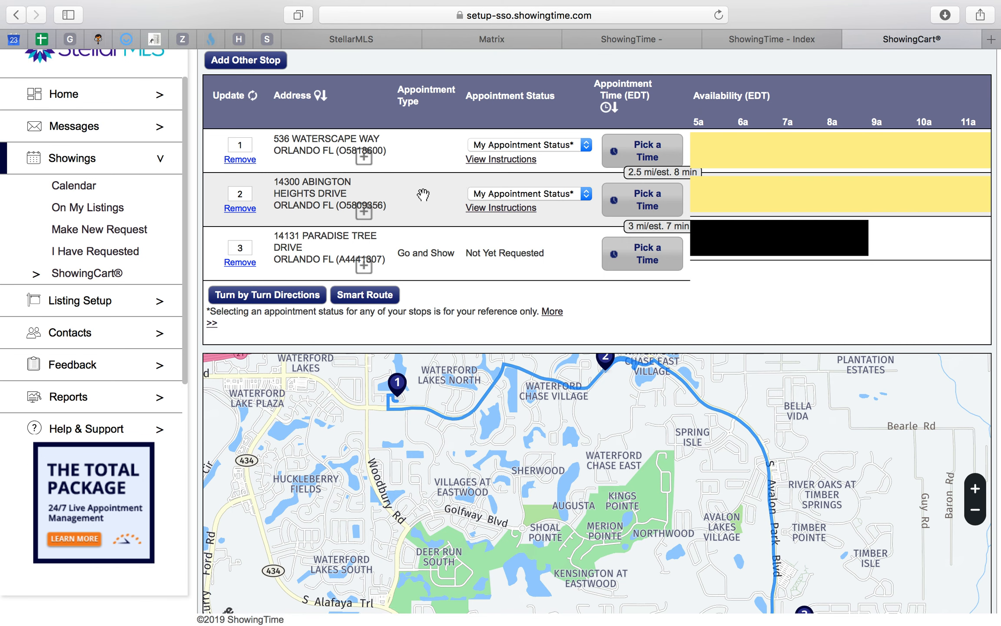
- Mark the second property as "CONFIRMED 10-11am" in the Google Calendar event description
left_click(369, 38)
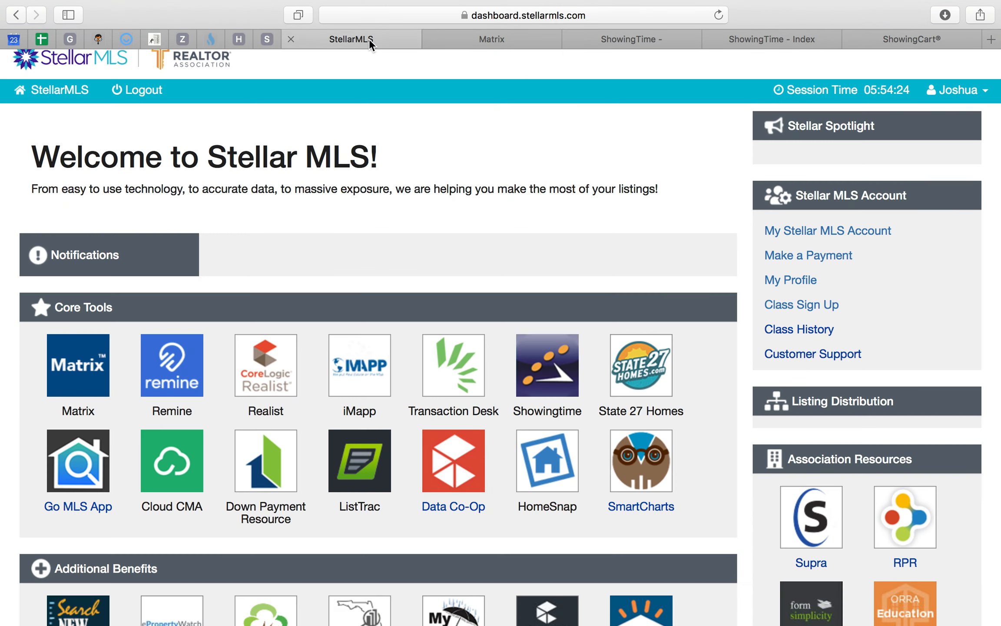
left_click(493, 39)
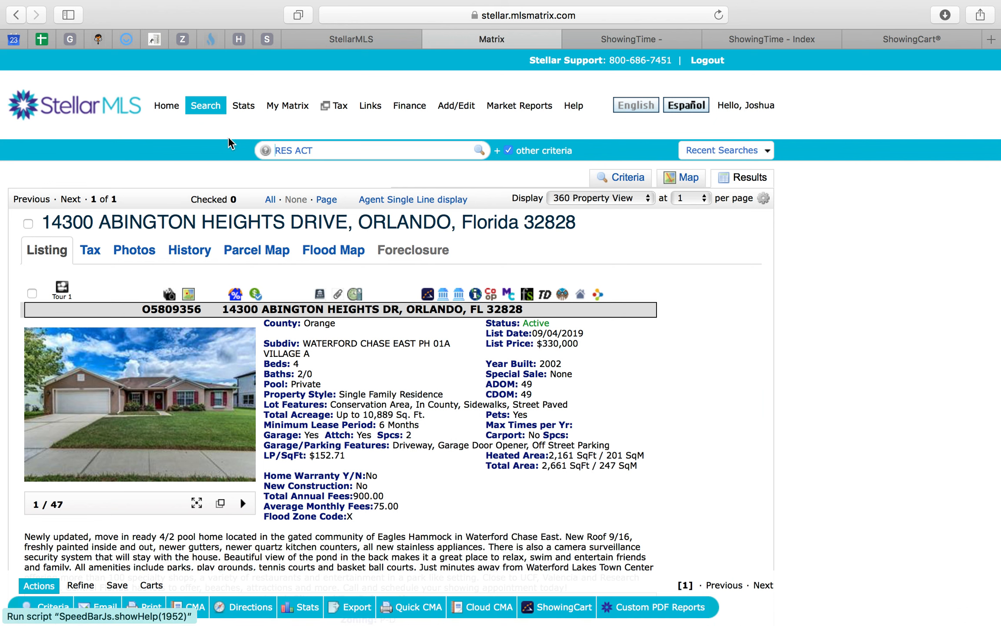
left_click(14, 39)
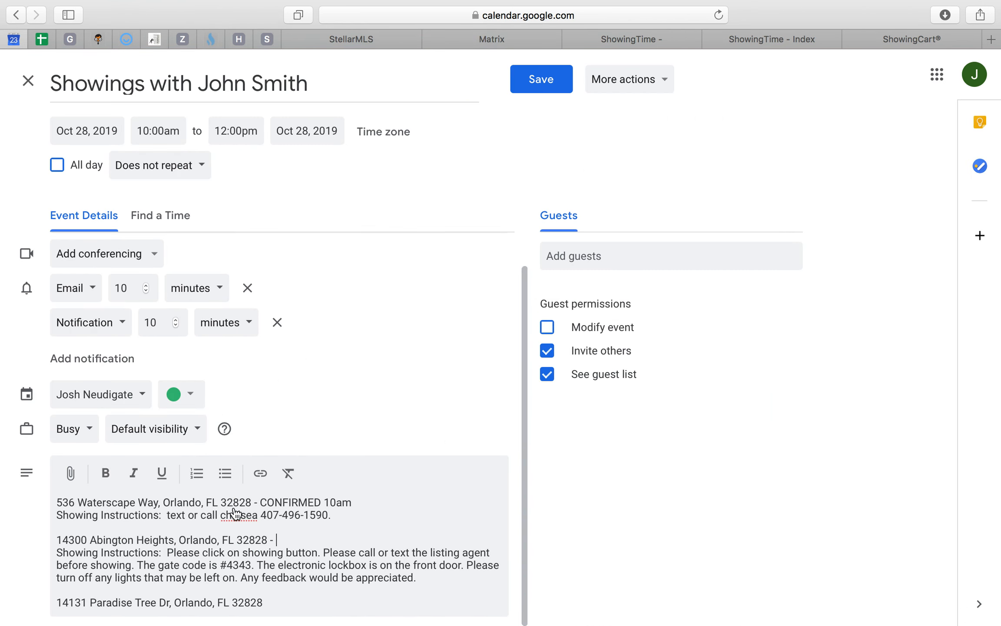
left_click(300, 541)
type("CONFIM")
type("MED 10-11am")
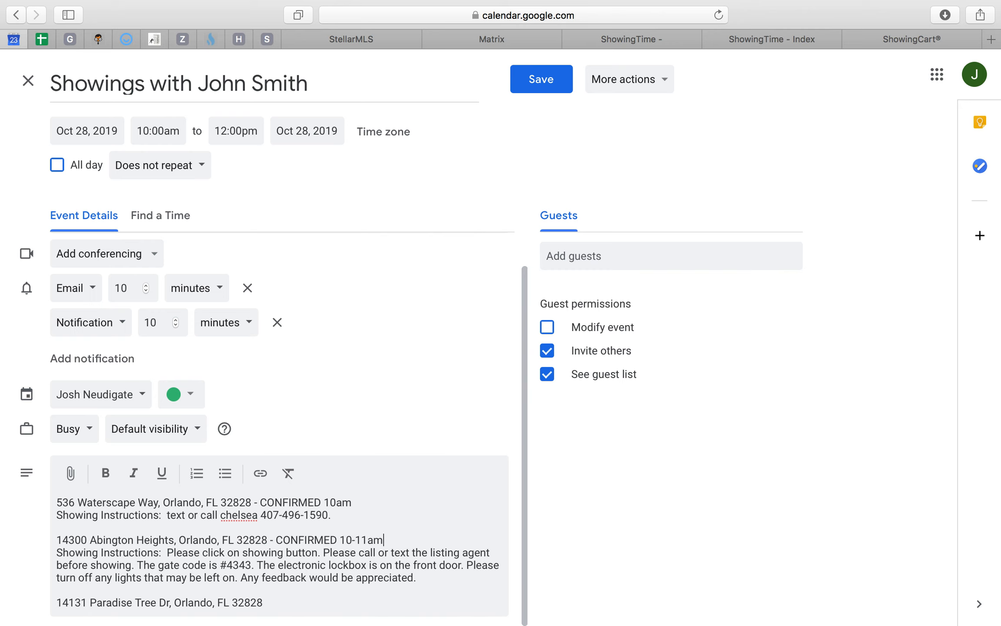
- Search Matrix for the third property by its street number, removing the street name "abin" from the criteria
left_click(273, 603)
left_click(516, 38)
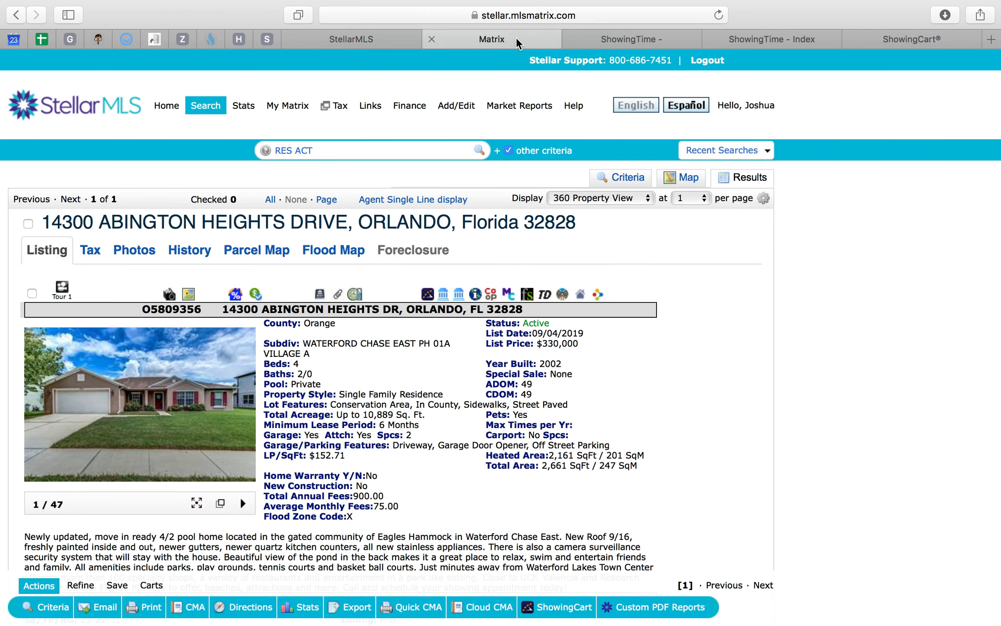
left_click(635, 179)
double_click(268, 313)
type("14131")
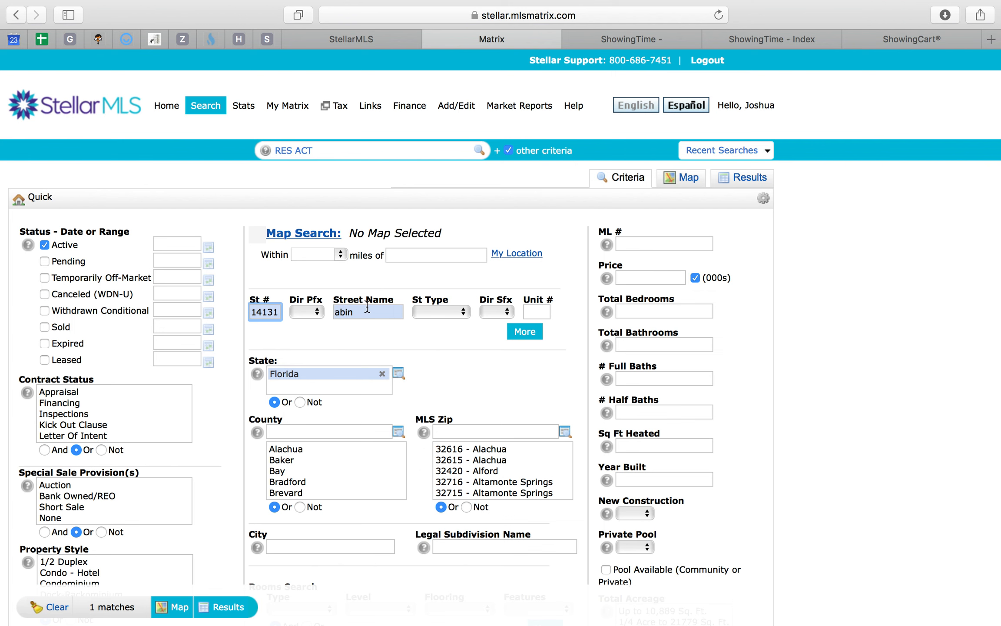
double_click(368, 311)
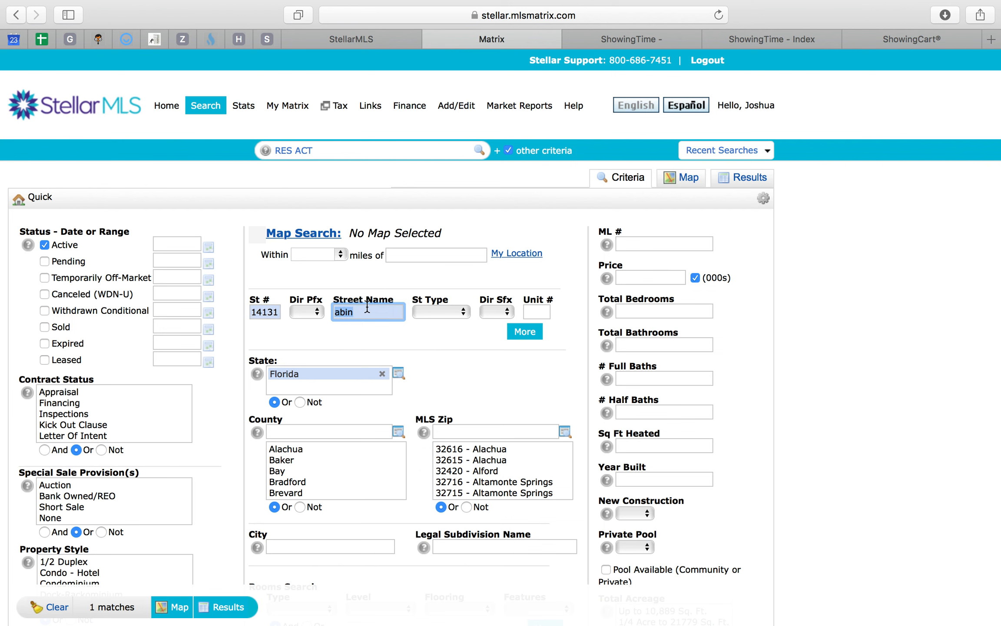
key("BackSpace")
left_click(216, 602)
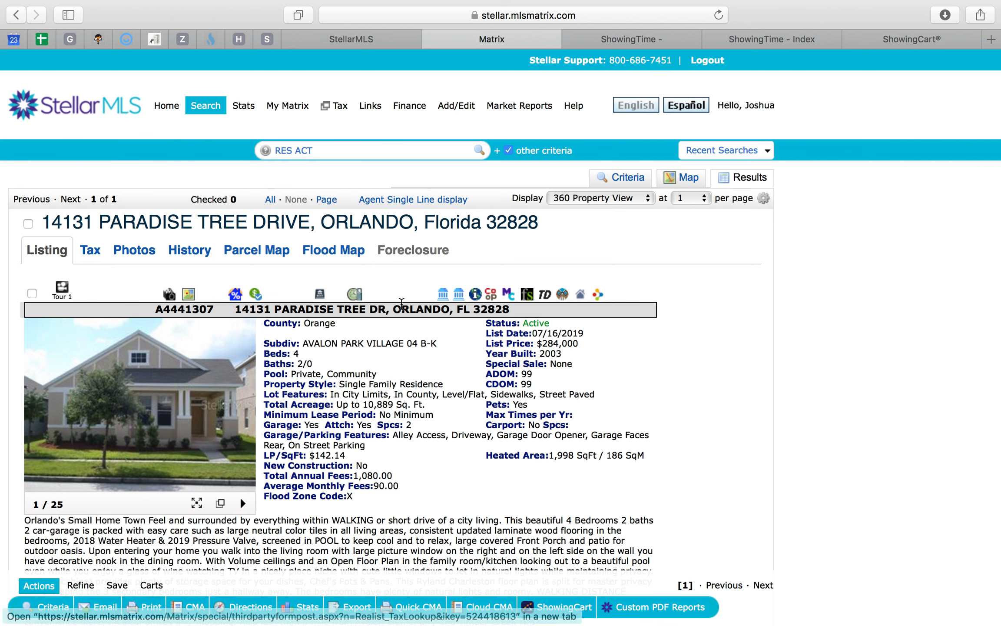
left_click(429, 297)
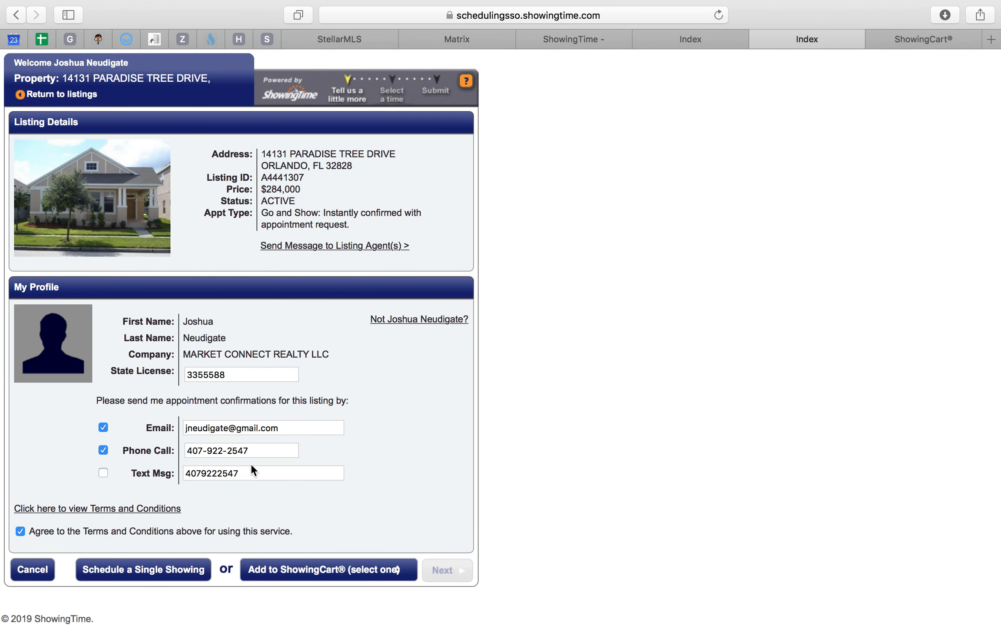
left_click(152, 572)
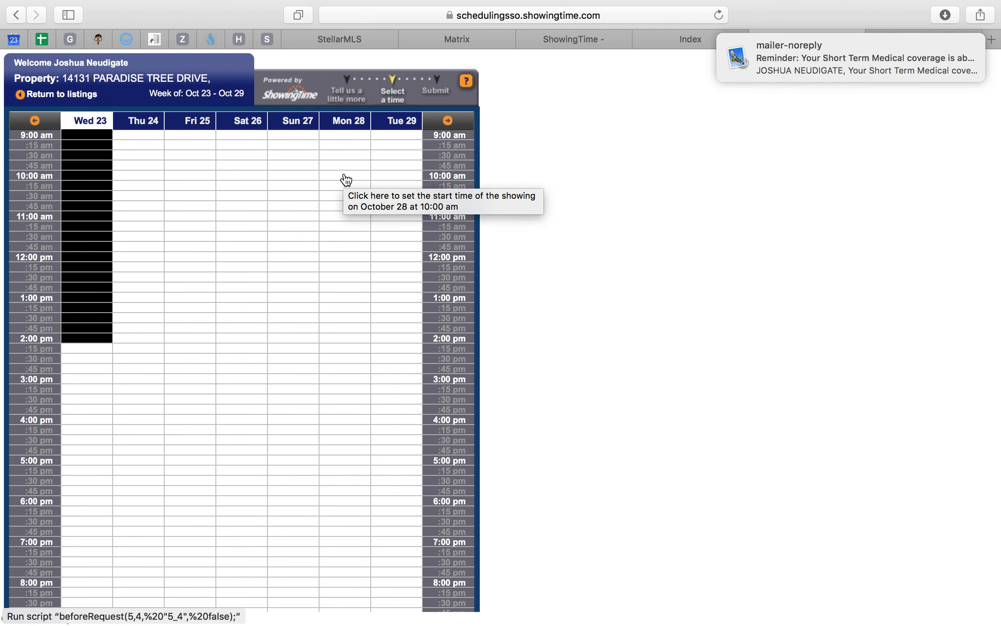
left_click(344, 175)
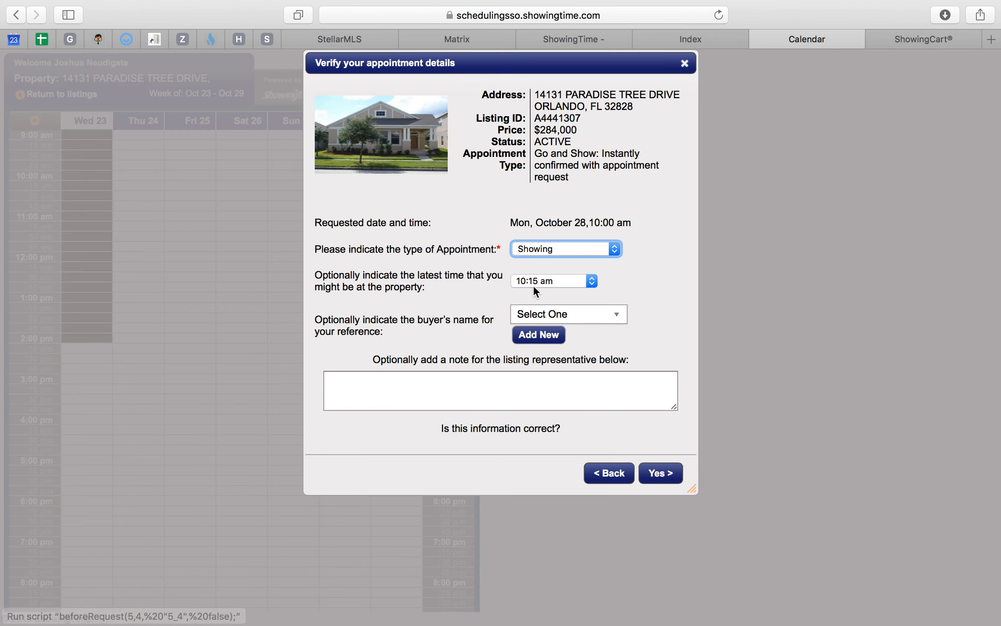
left_click(554, 282)
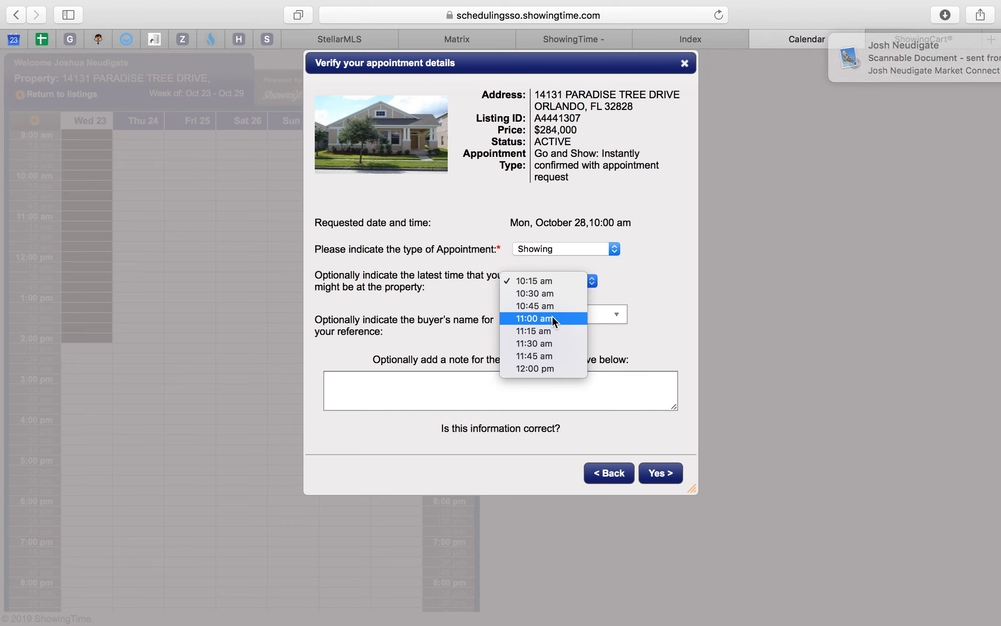
left_click(641, 293)
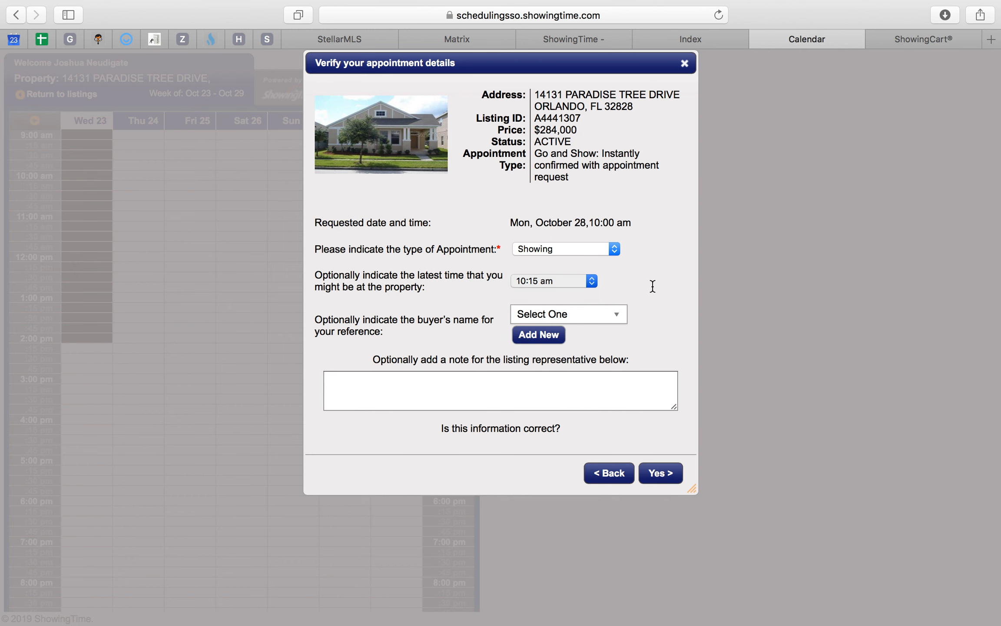
left_click(608, 474)
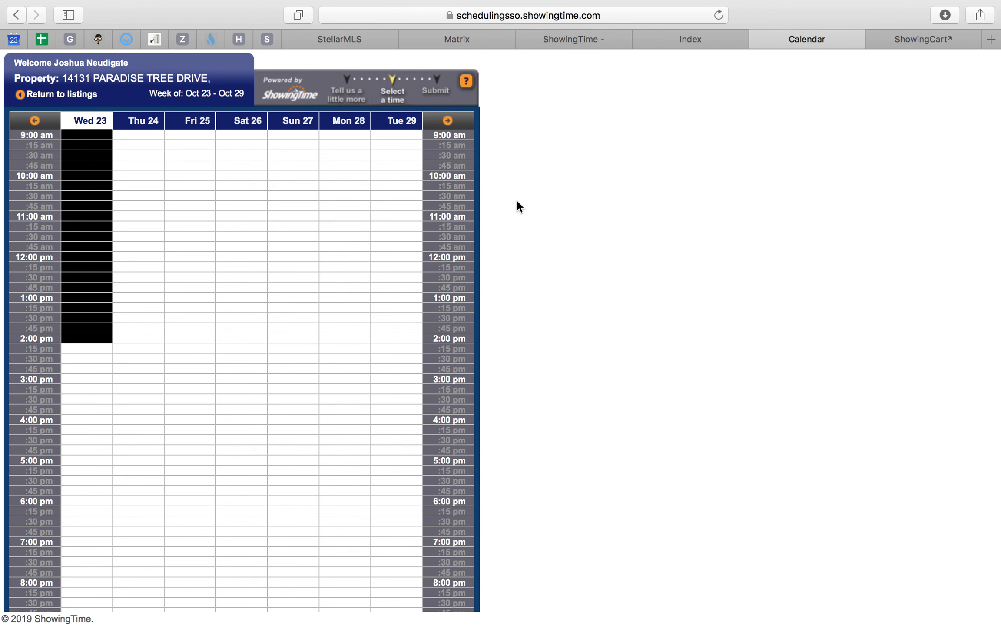
- Close the ShowingTime browser tabs of the first two properties, keeping the third property's scheduling page open
left_click(14, 40)
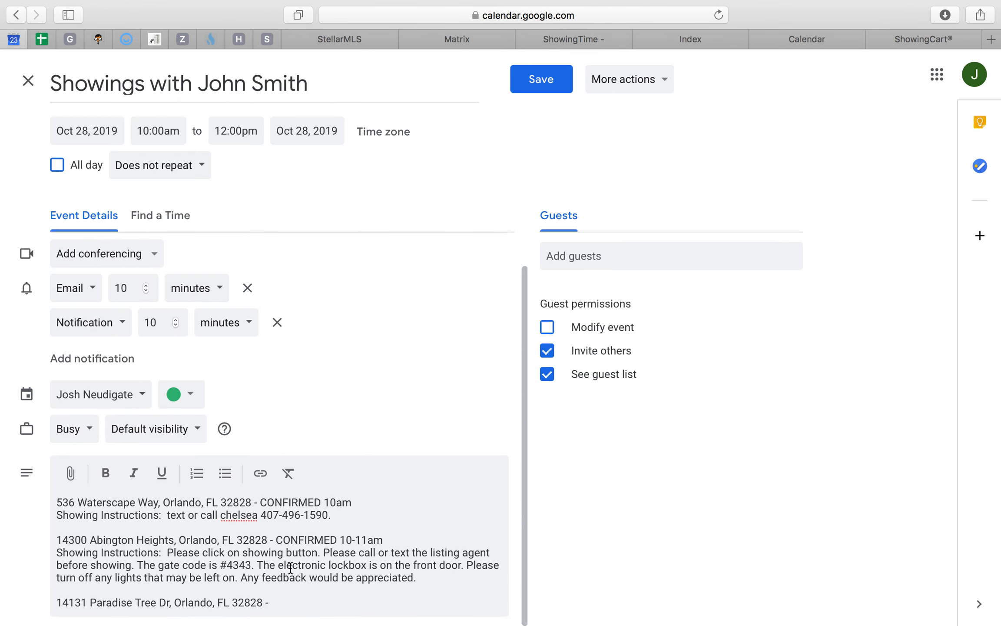
left_click(592, 40)
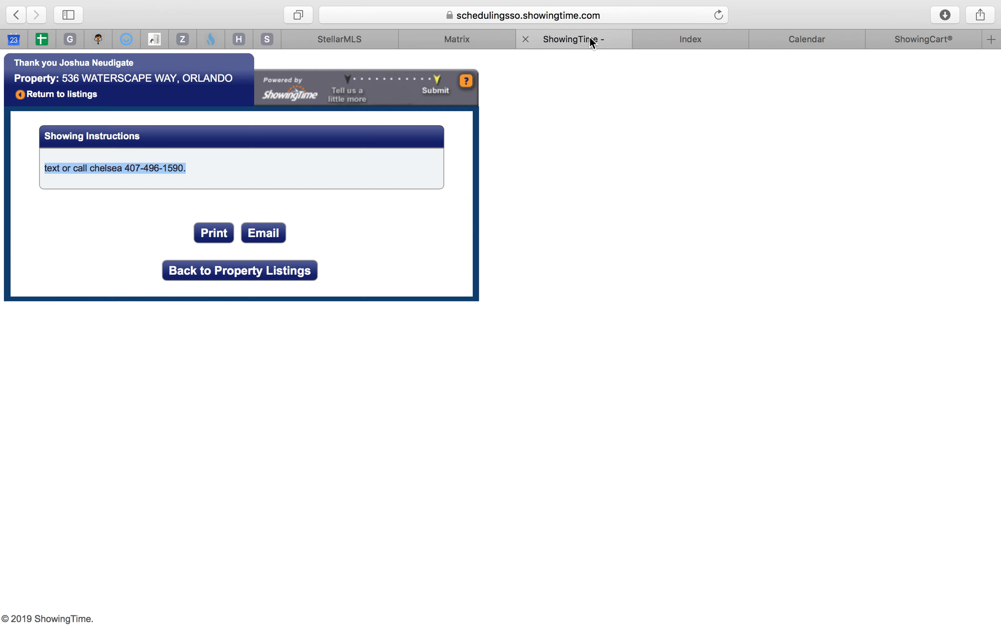
left_click(654, 41)
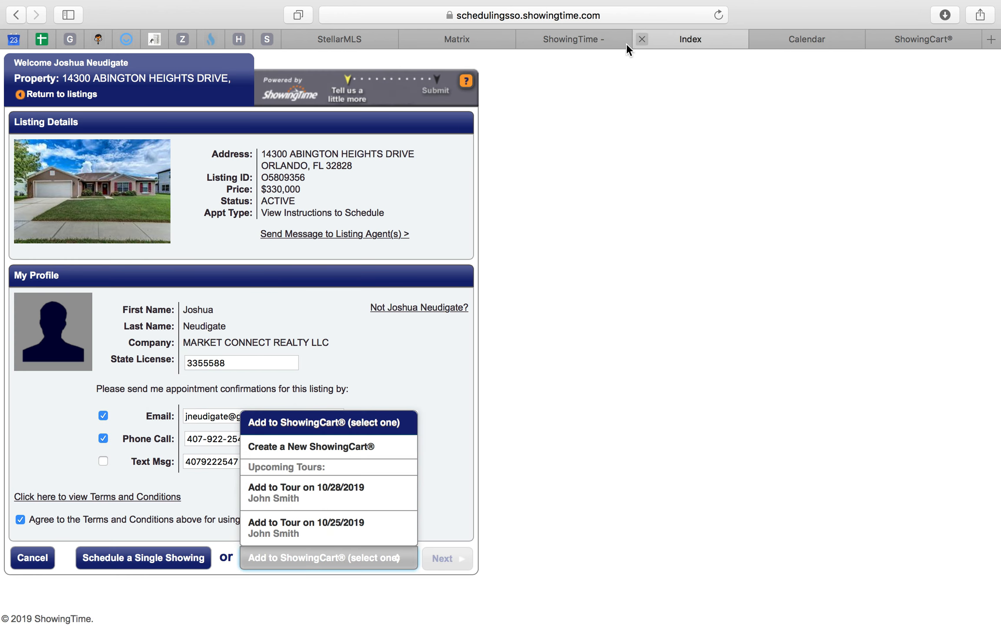
left_click(643, 39)
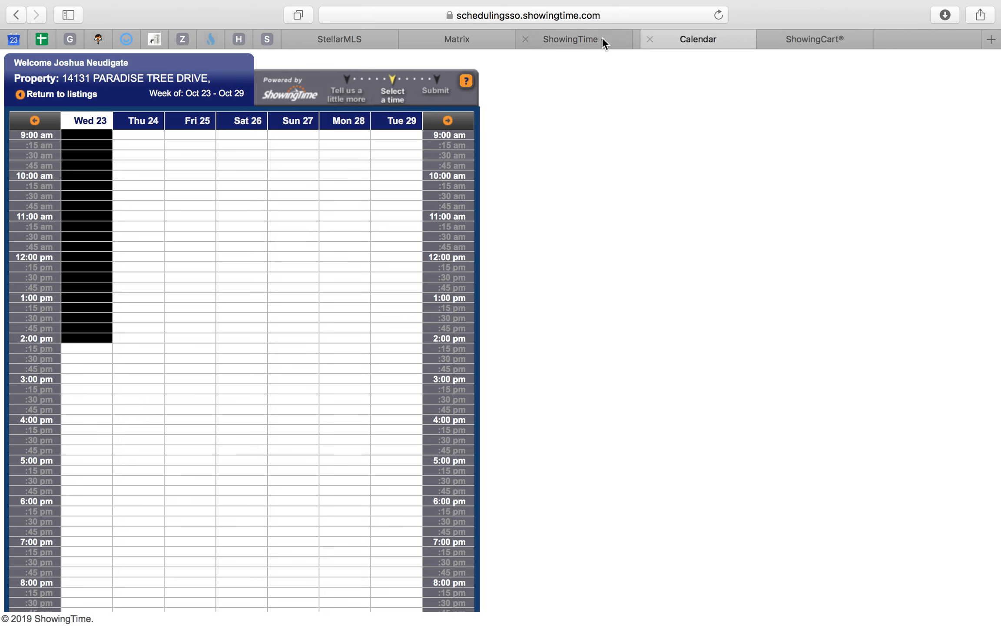
left_click(526, 39)
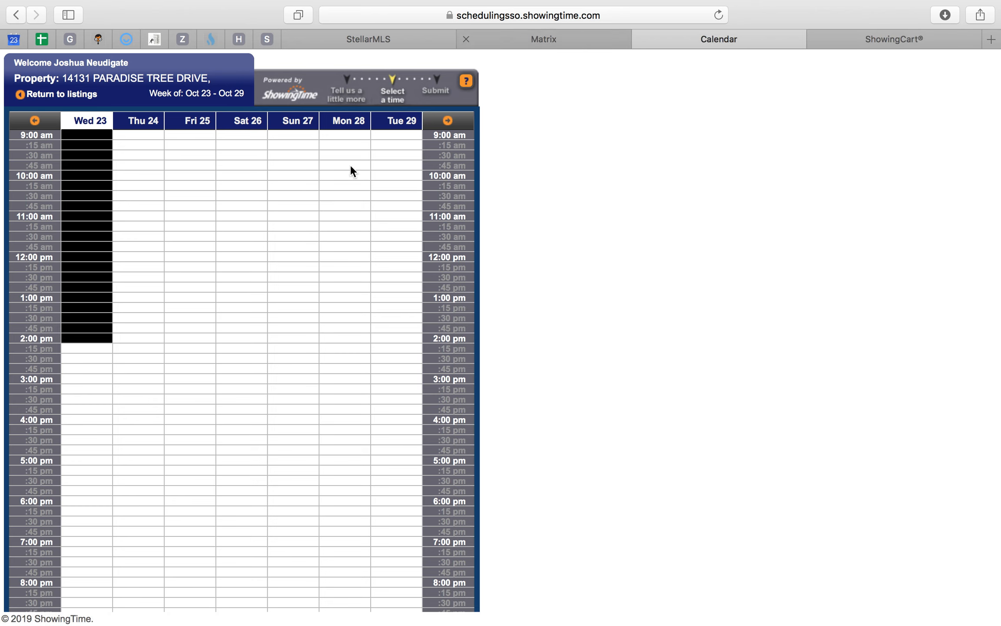
- Check the client, date, starting time and property list in the Mail showing request, and return to Safari
key("ctrl+Up")
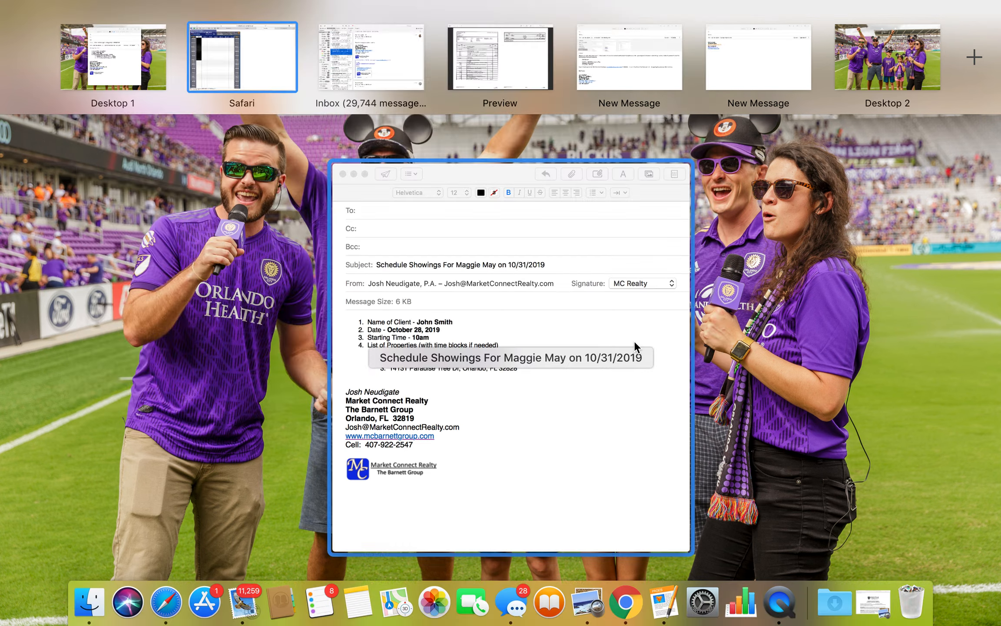
left_click(457, 407)
key("ctrl+Up")
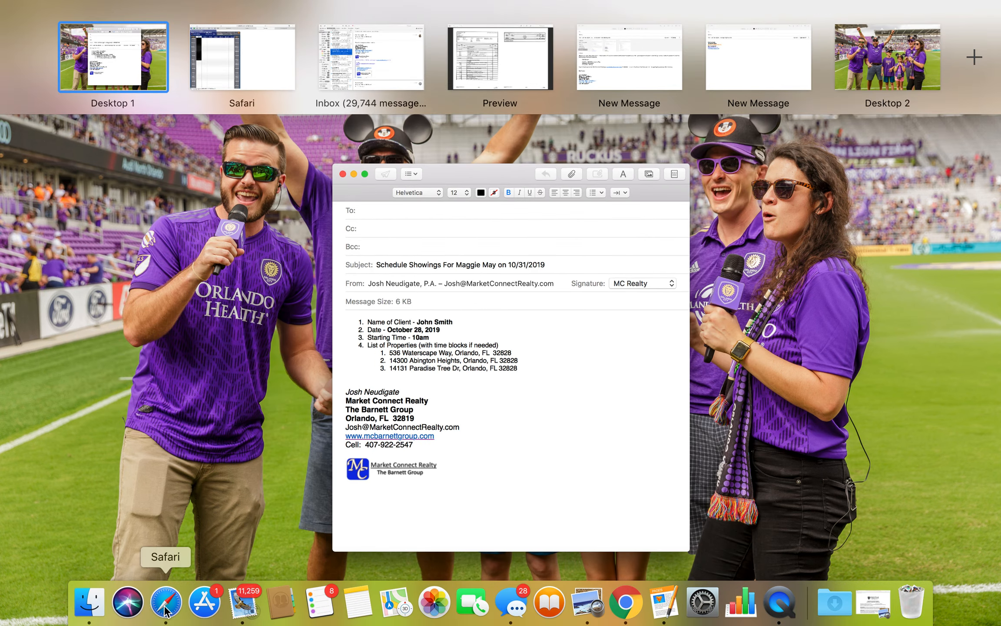
left_click(167, 605)
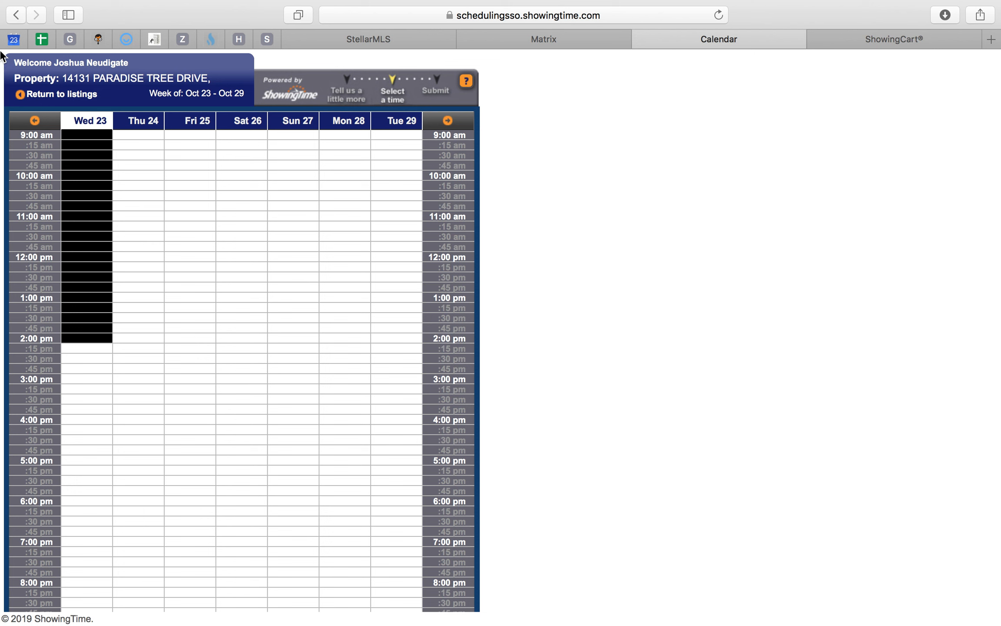
left_click(8, 43)
left_click(300, 605)
type("CONFI")
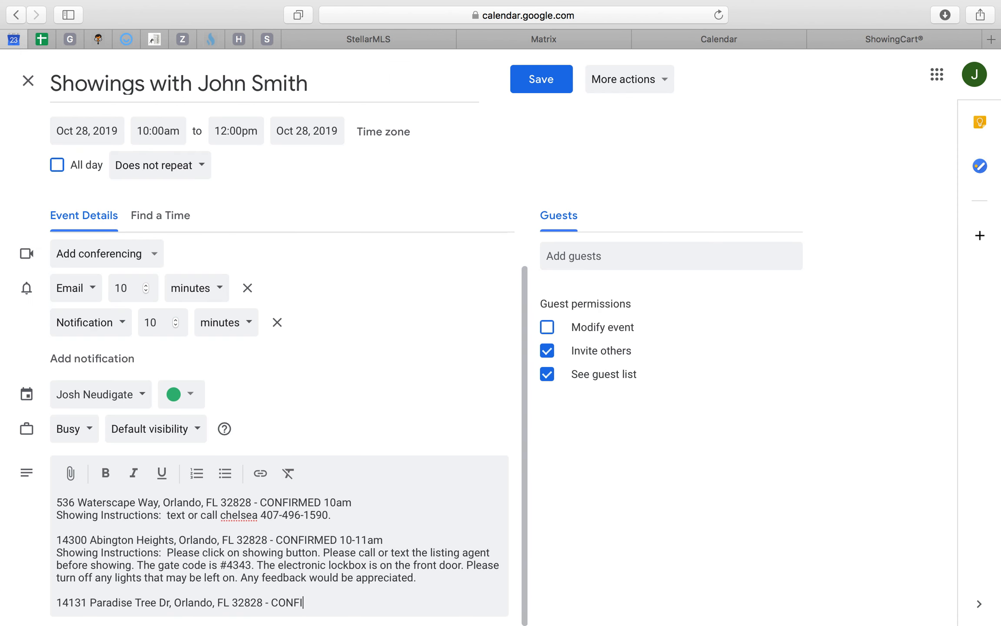
type("RMED 10-11am")
key("Return")
- Add a showing instructions line reading "ELB No gate" below the third property and save the event
type("S")
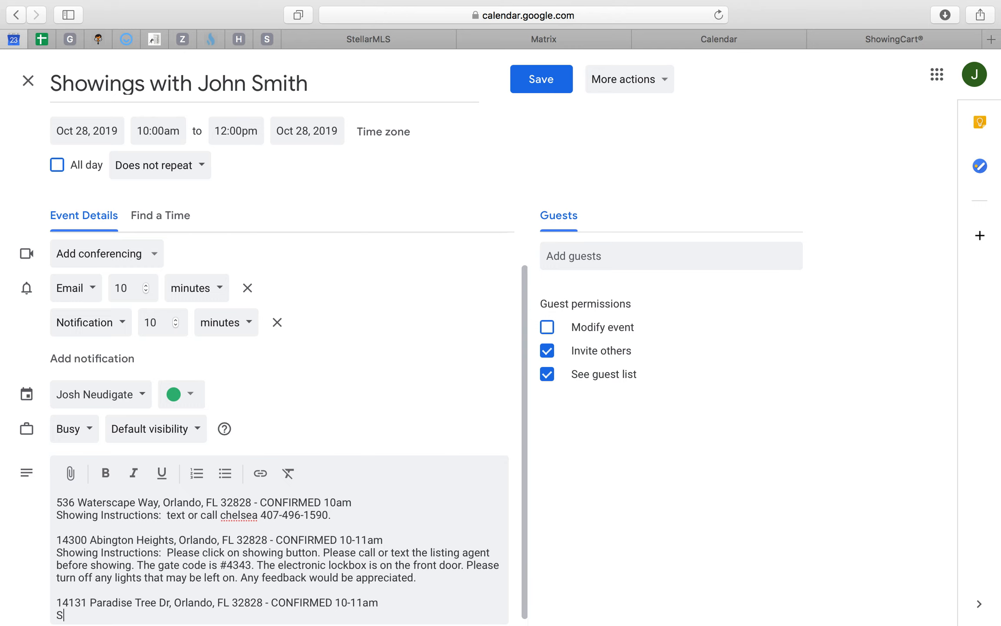
type("howings Insturctions")
key("BackSpace")
key("BackSpace")
key("BackSpace")
key("BackSpace")
key("BackSpace")
type("tions:")
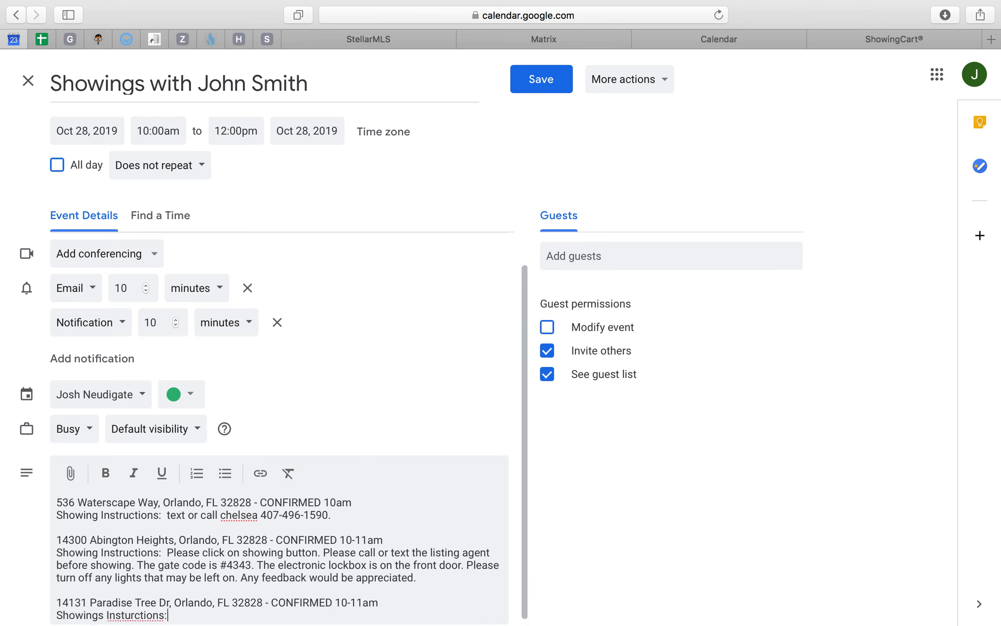
type("  ELB No gate")
scroll(382, 462, "down", 1)
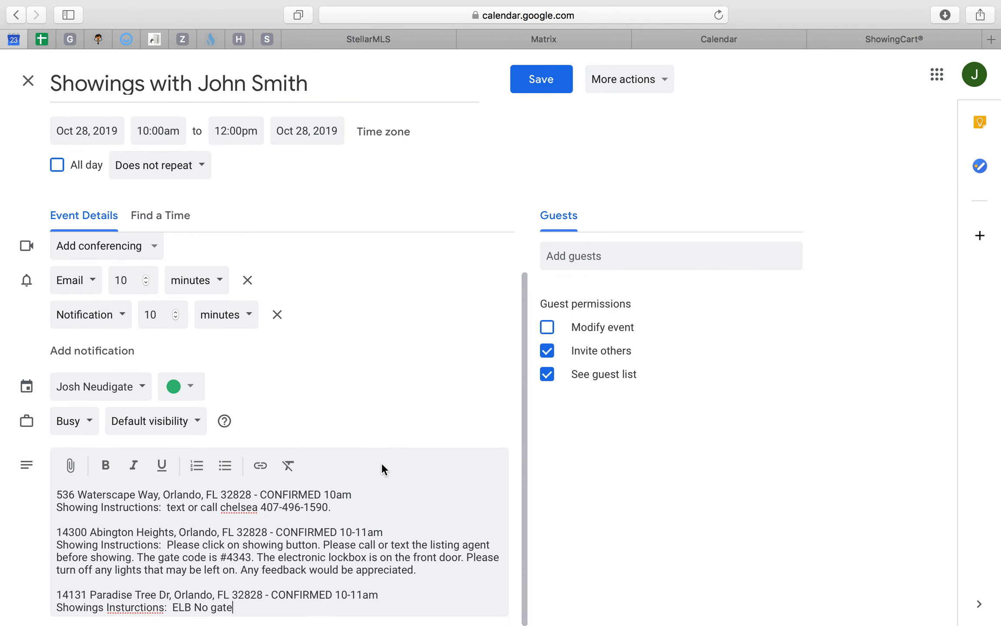
left_click(540, 91)
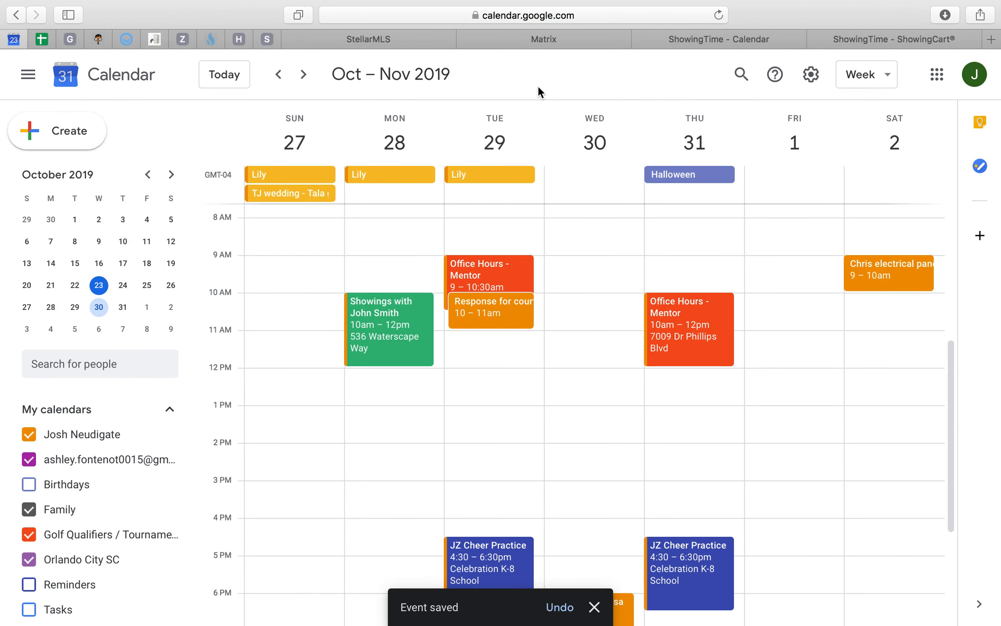
- Open the saved October 28 showings event, select its entire description, and switch to the showing request draft in Mail
left_click(397, 334)
left_click_drag(496, 339, 699, 504)
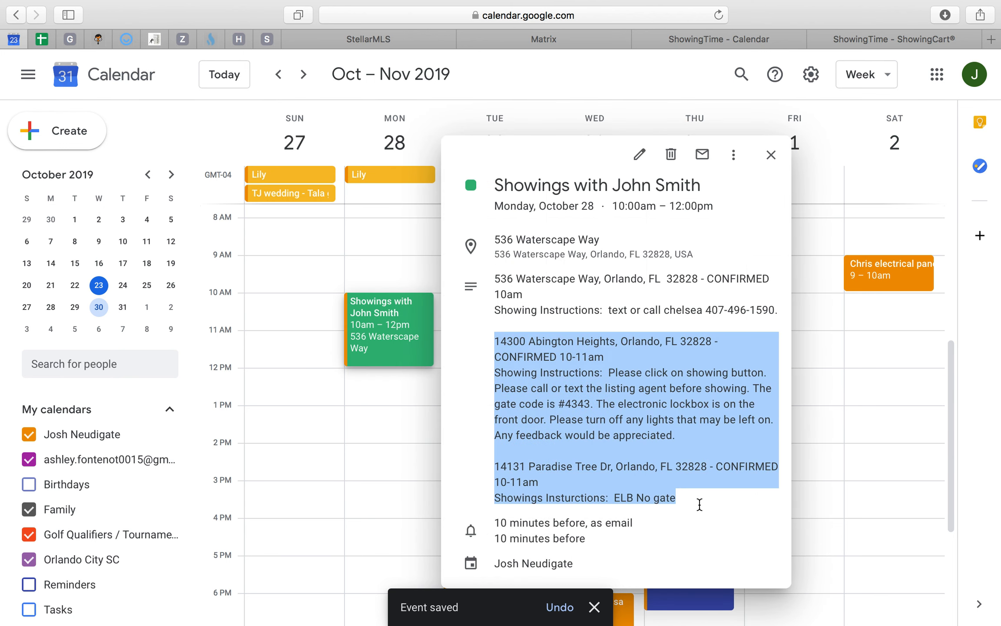
left_click(519, 309)
left_click_drag(497, 276, 721, 497)
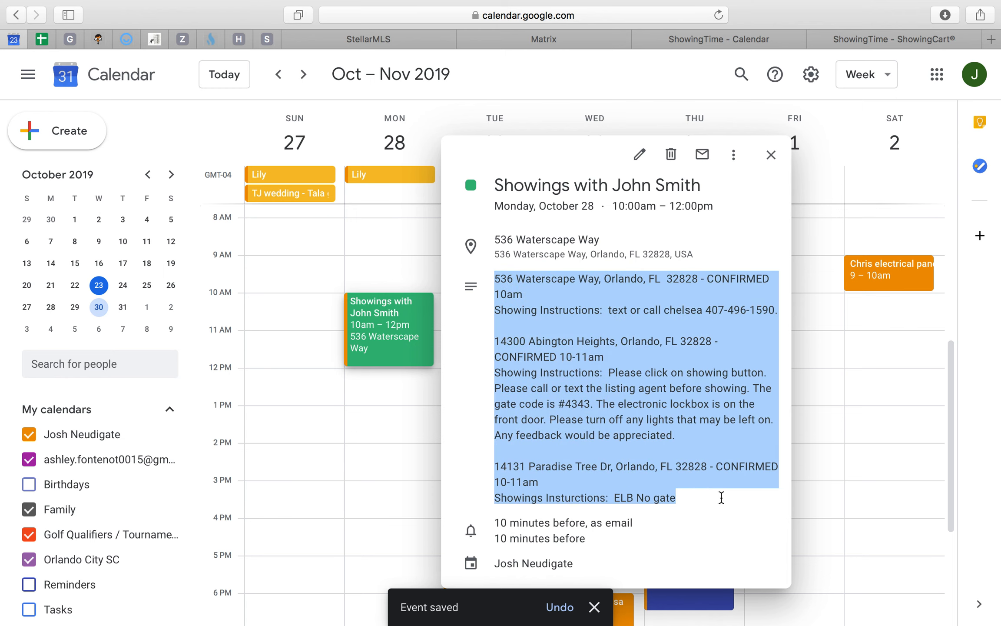
key("ctrl+Up")
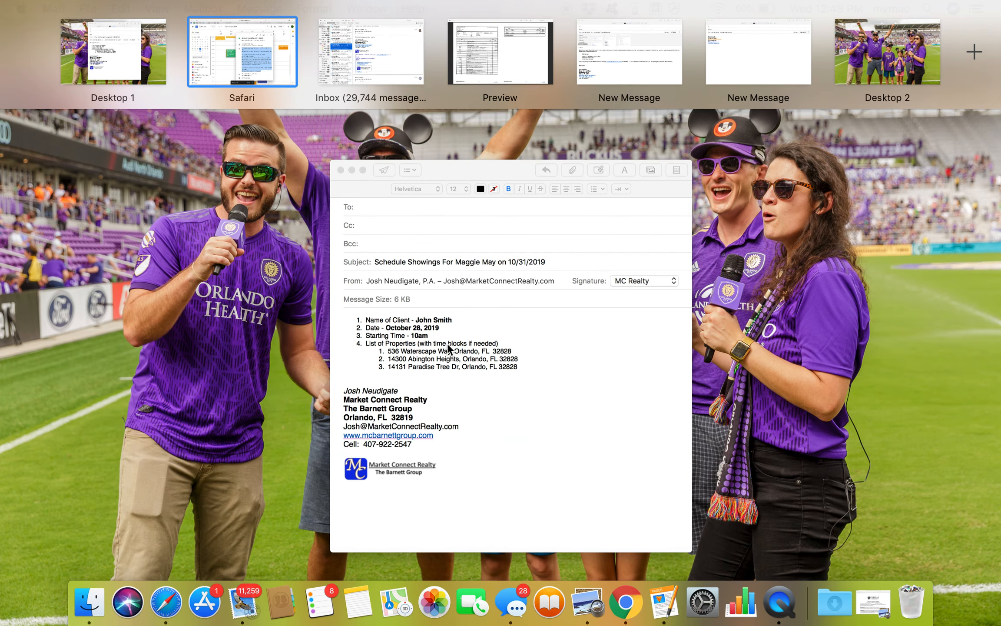
left_click(357, 326)
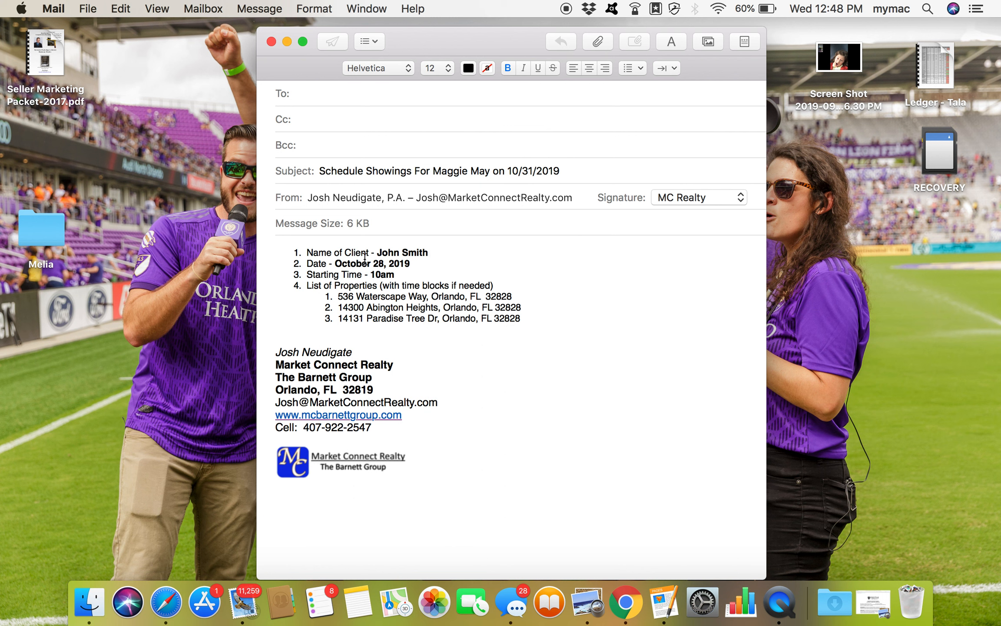